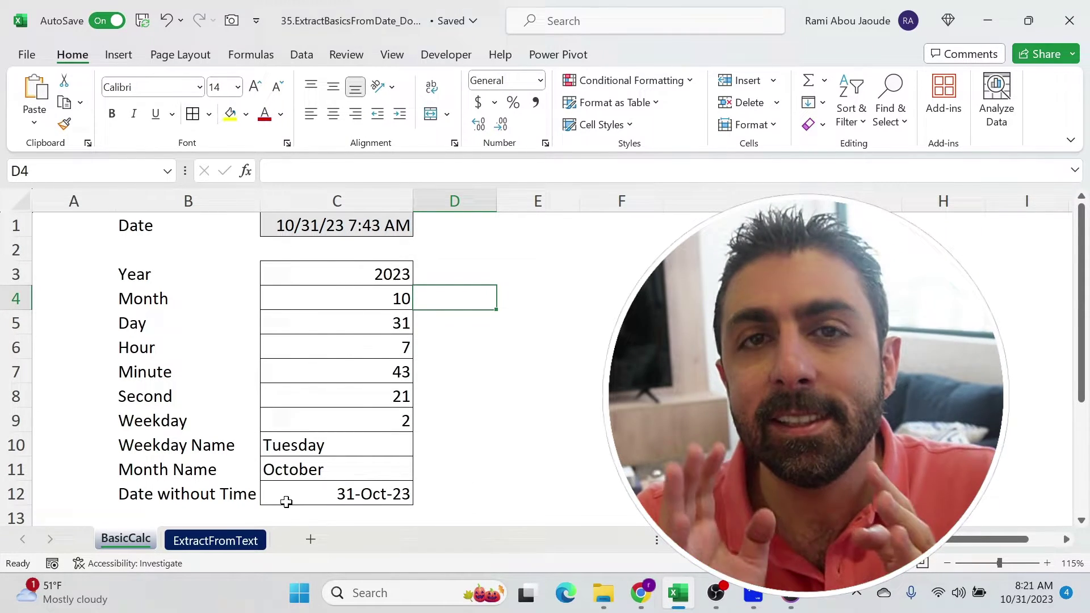
On the ExtractFromText sheet, Flash Fill column B with dates from B3 down, below the example date.
drag(150, 276, 165, 498)
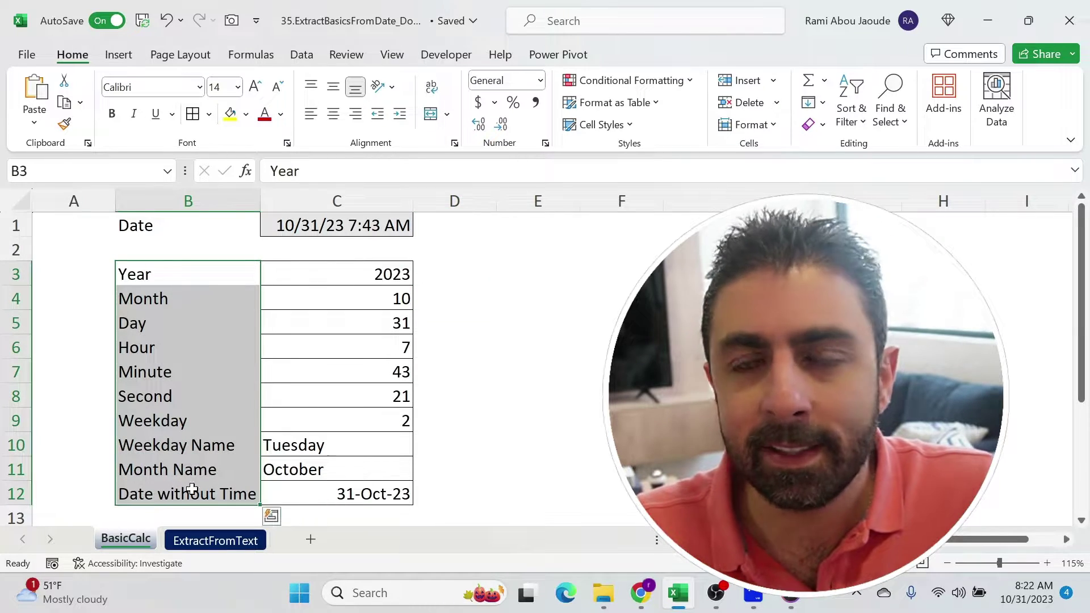
click(201, 542)
click(304, 271)
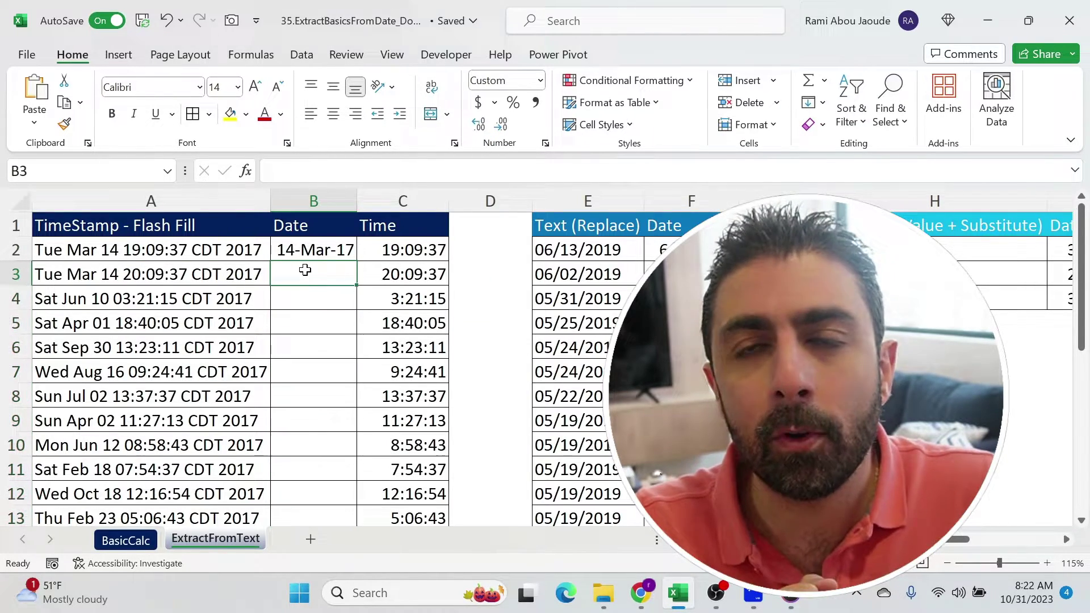
key(Left)
key(Up)
key(Down)
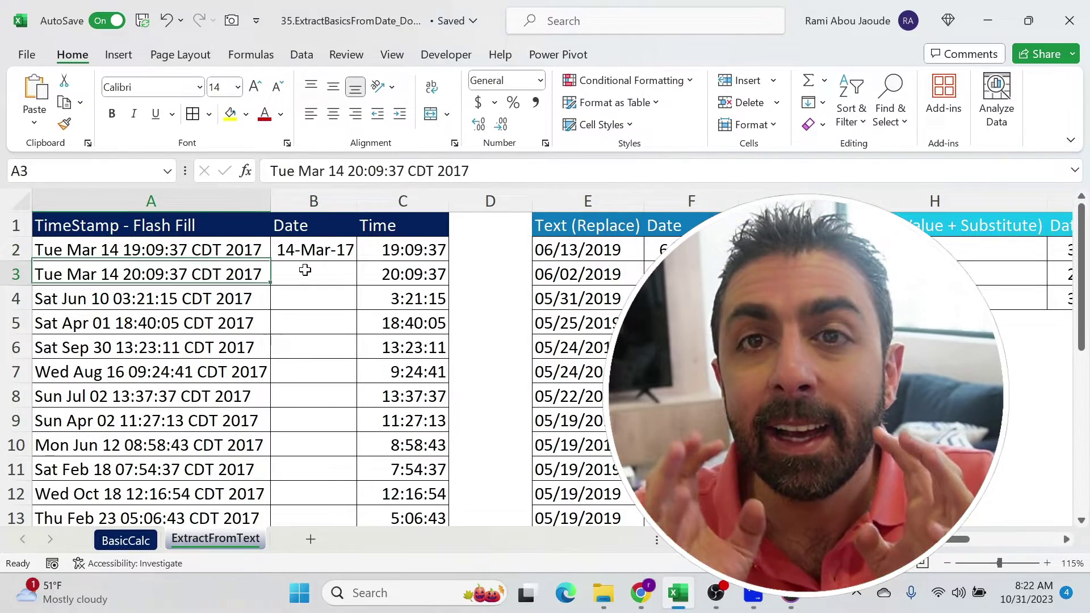
key(Right)
key(ctrl+e)
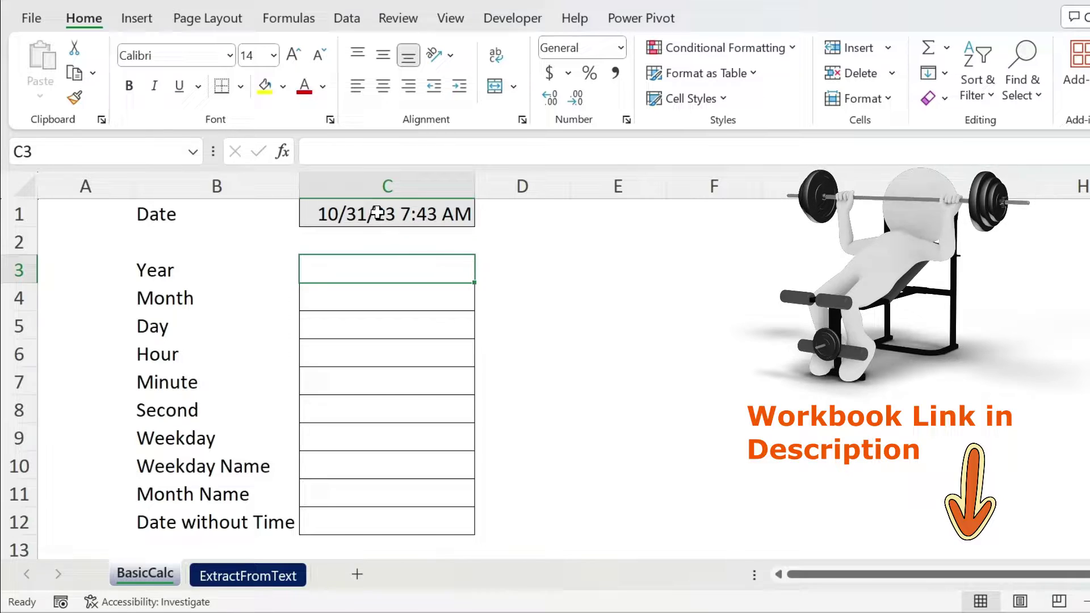
click(376, 212)
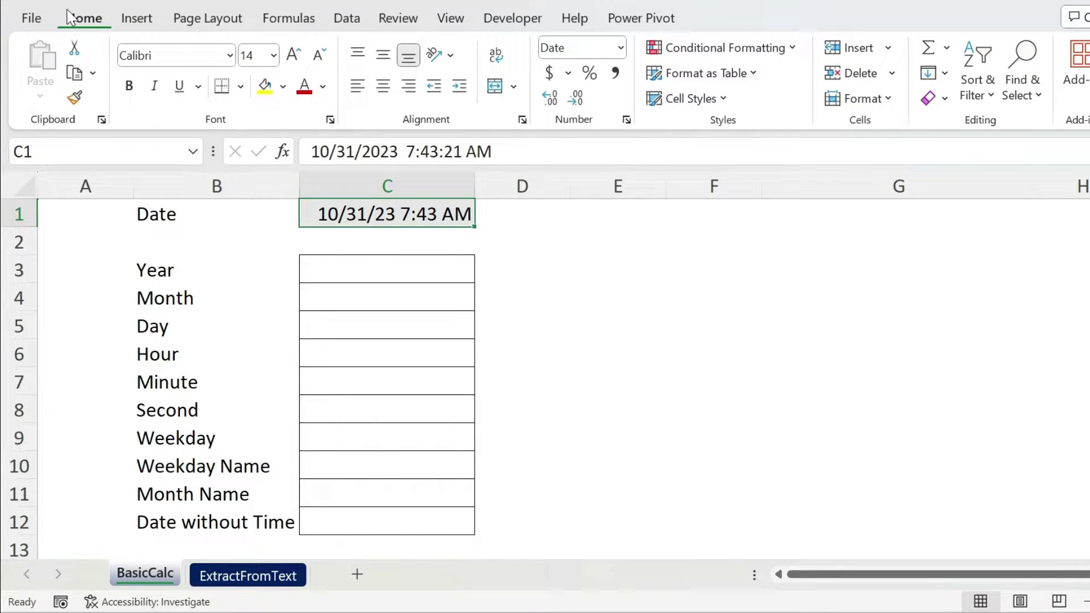
click(615, 72)
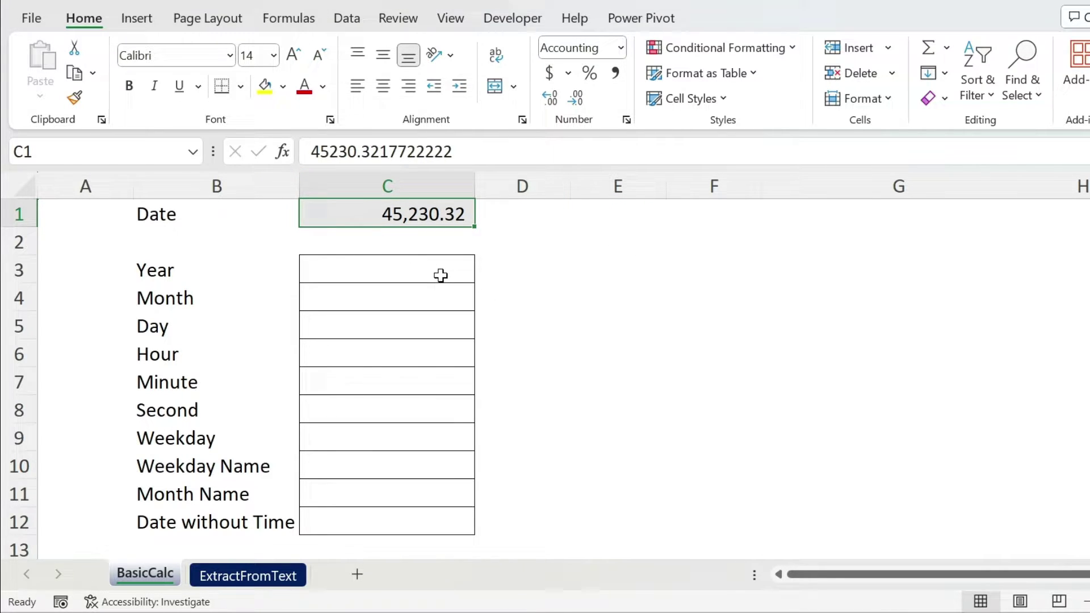
key(ctrl+z)
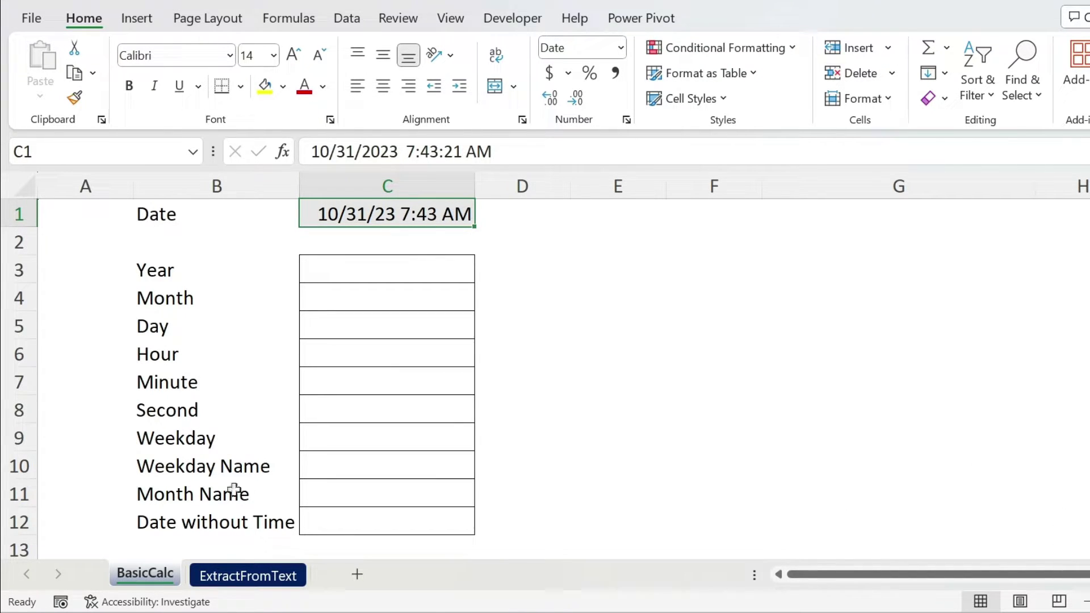
click(238, 574)
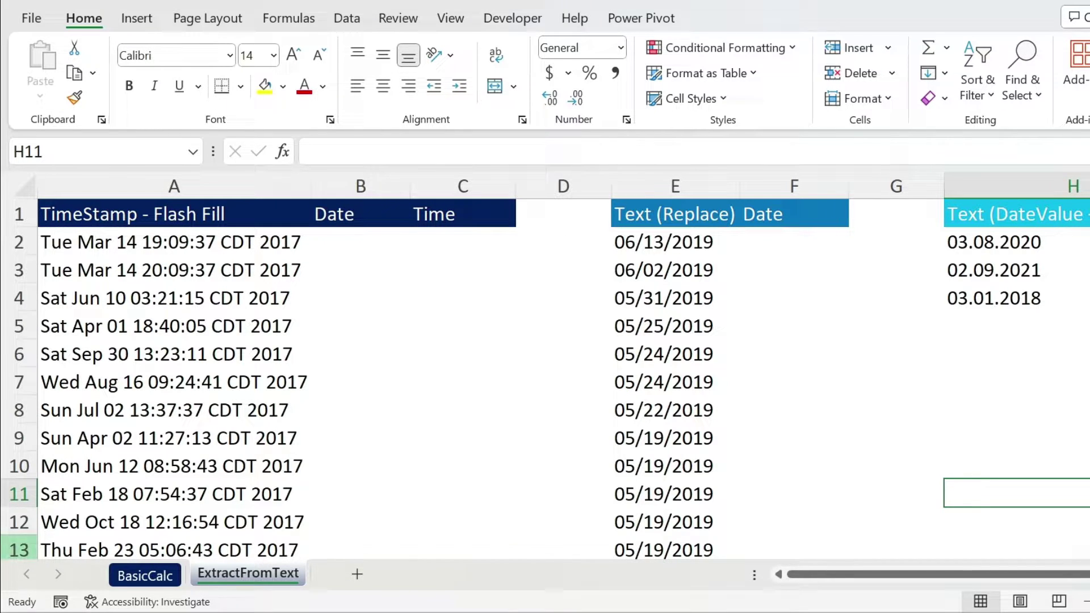
click(146, 574)
Enter =YEAR(C1), =MONTH(C1) and =DAY(C1) in C3:C5, giving 2023, 10 and 31.
click(337, 265)
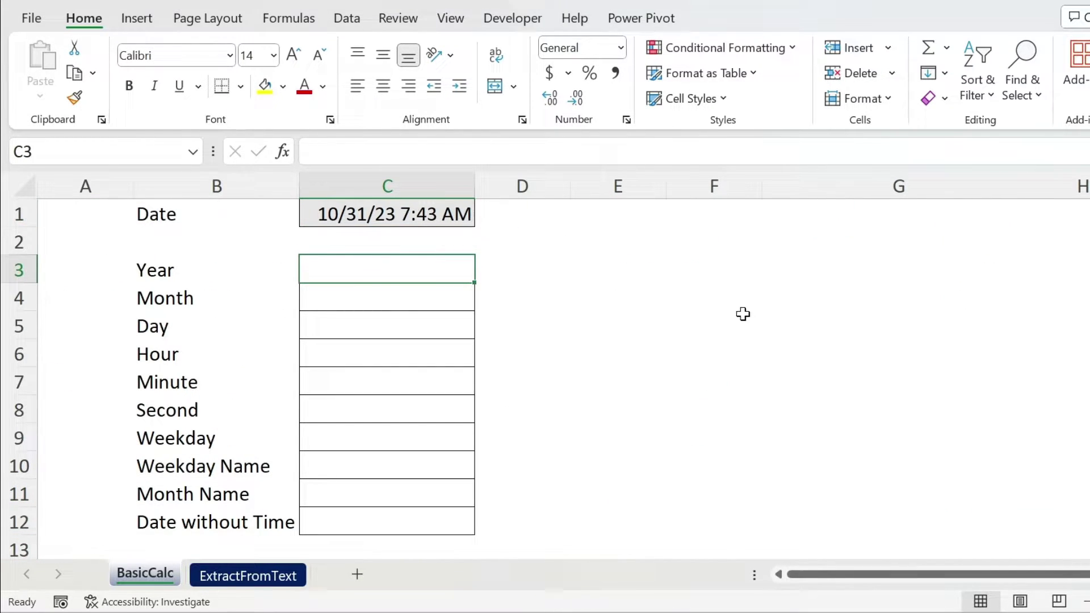
text(=year()
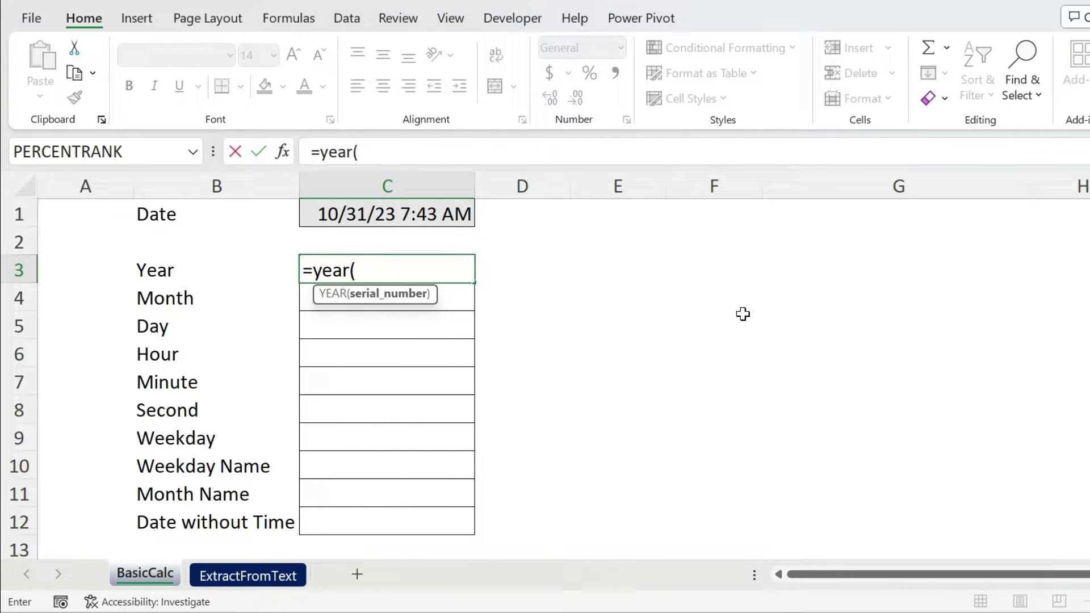
click(391, 203)
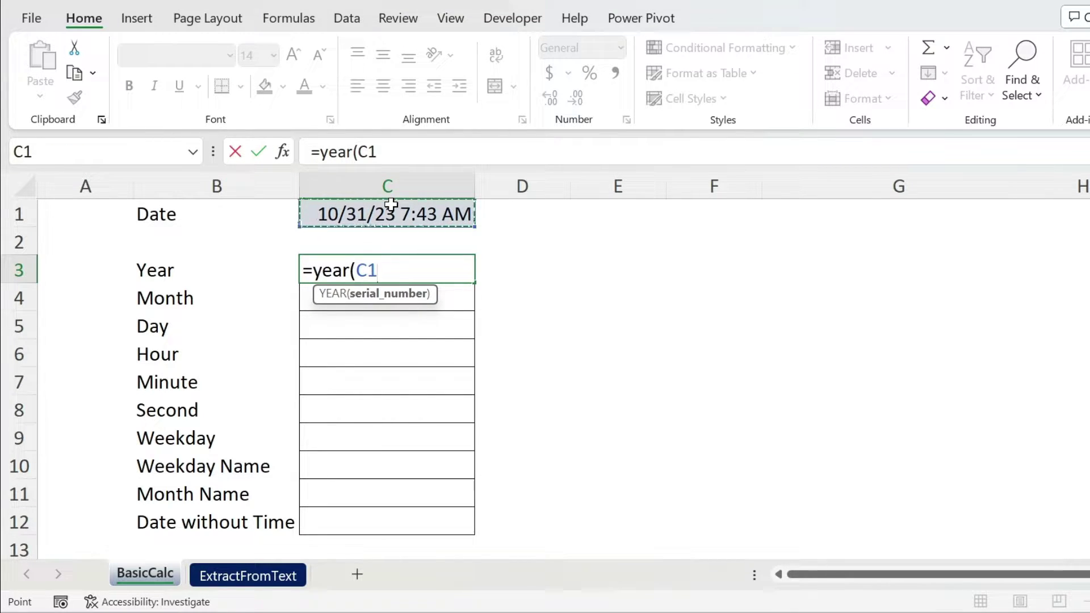
text())
key(Return)
text(=month()
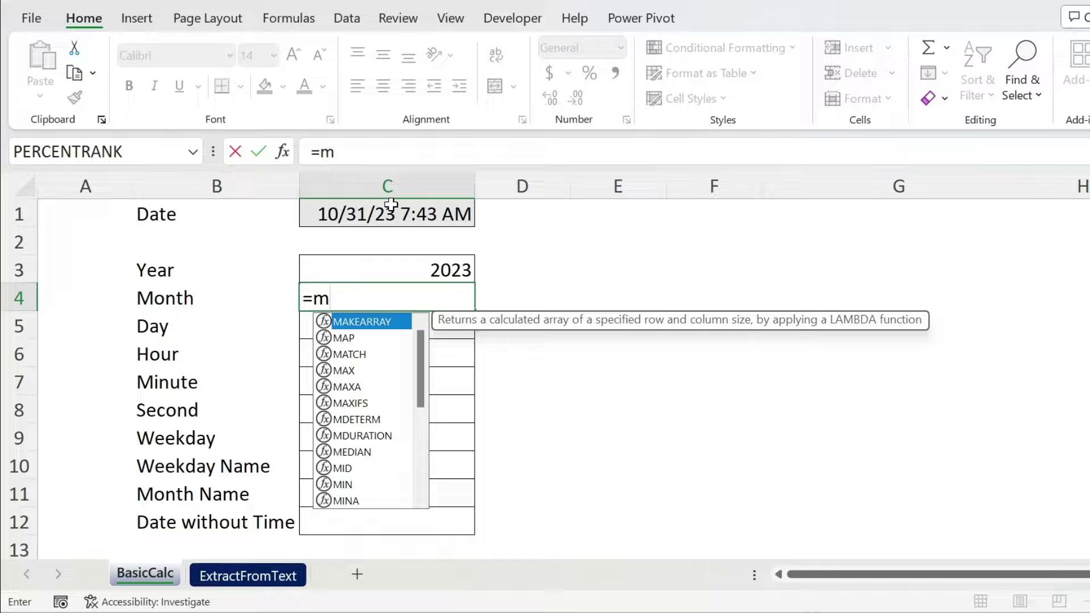
click(392, 203)
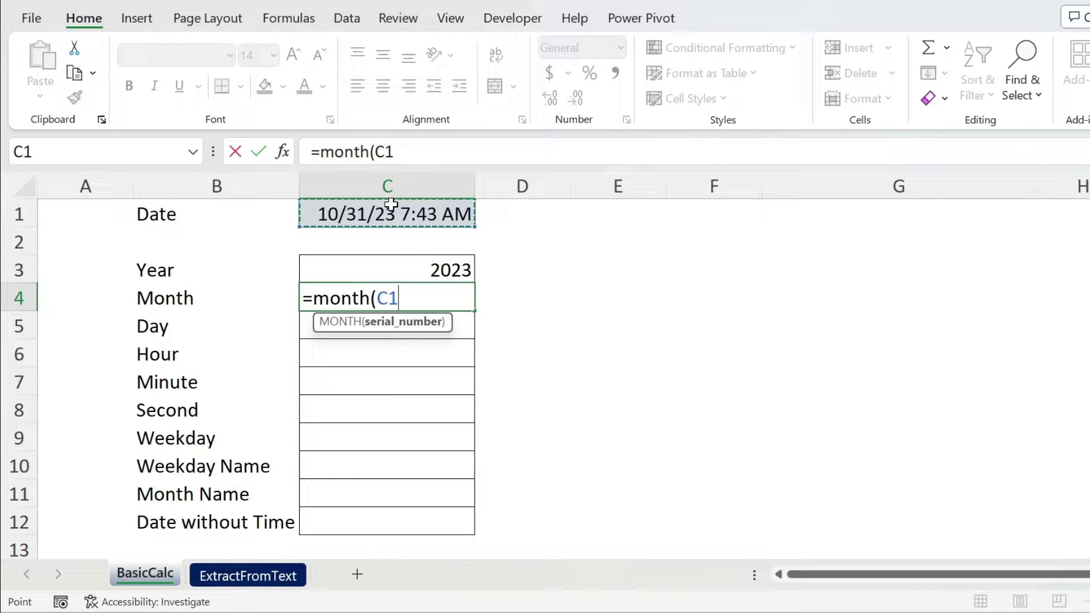
text())
key(Return)
text(=day)
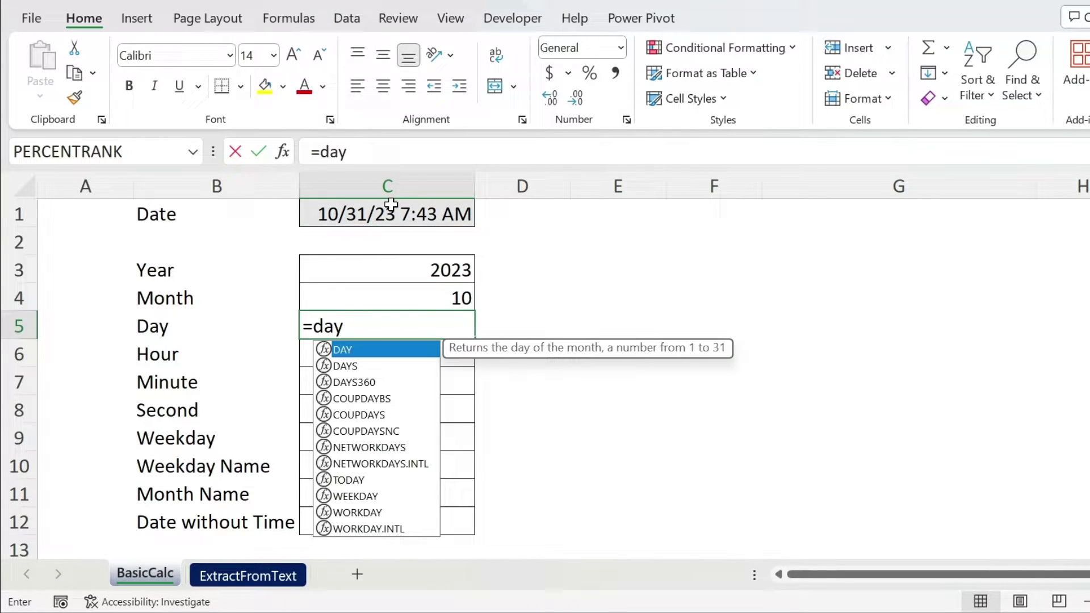
text(()
click(391, 204)
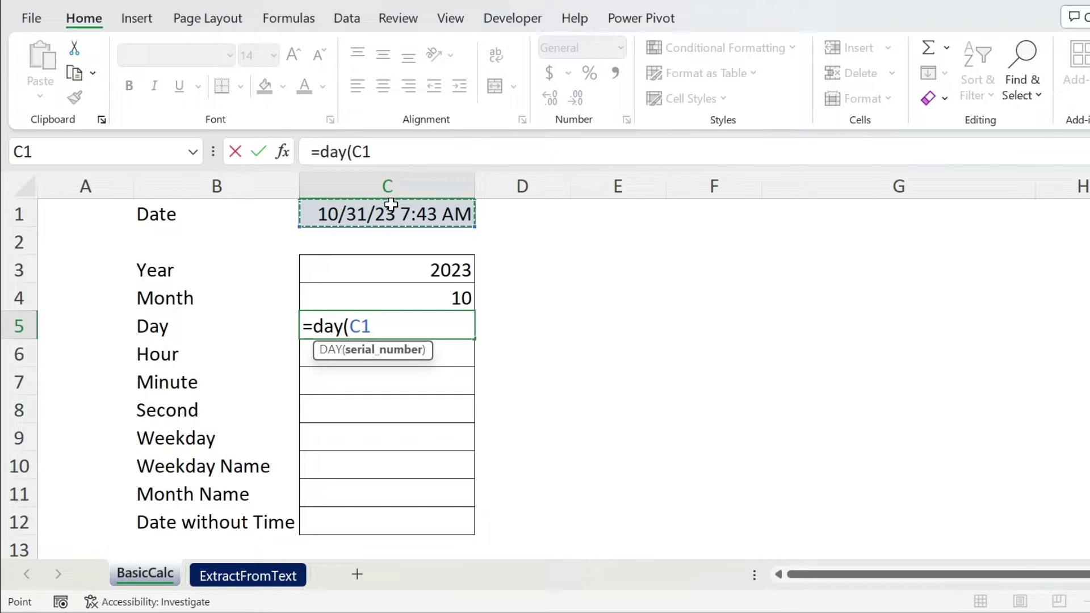
text())
key(Return)
Enter =HOUR(C1), =MINUTE(C1) and =SECOND(C1) in C6:C8, giving 7, 43 and 21.
text(=hour()
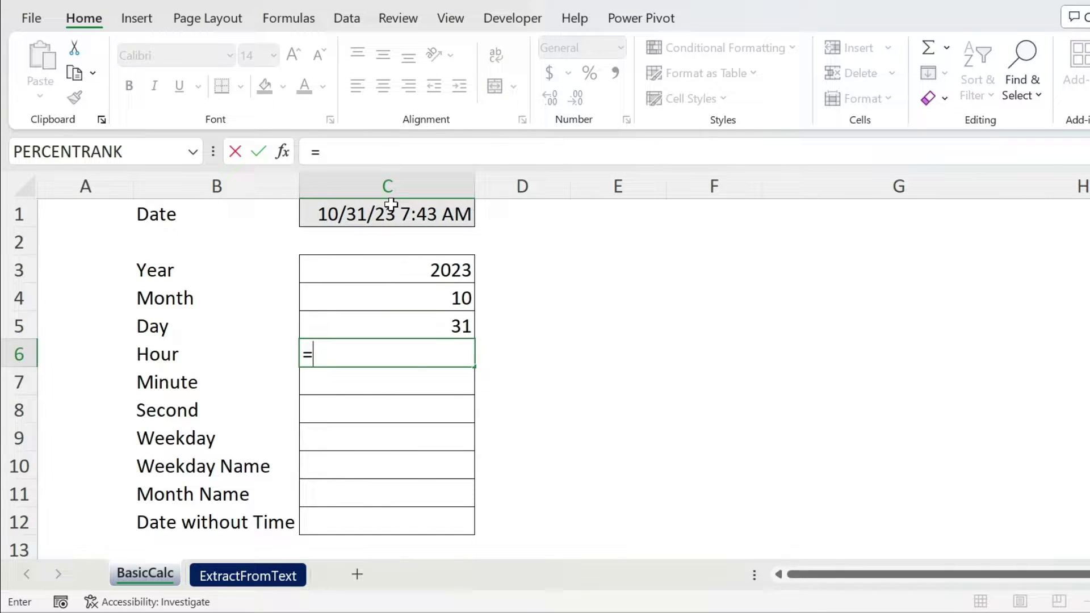
click(391, 204)
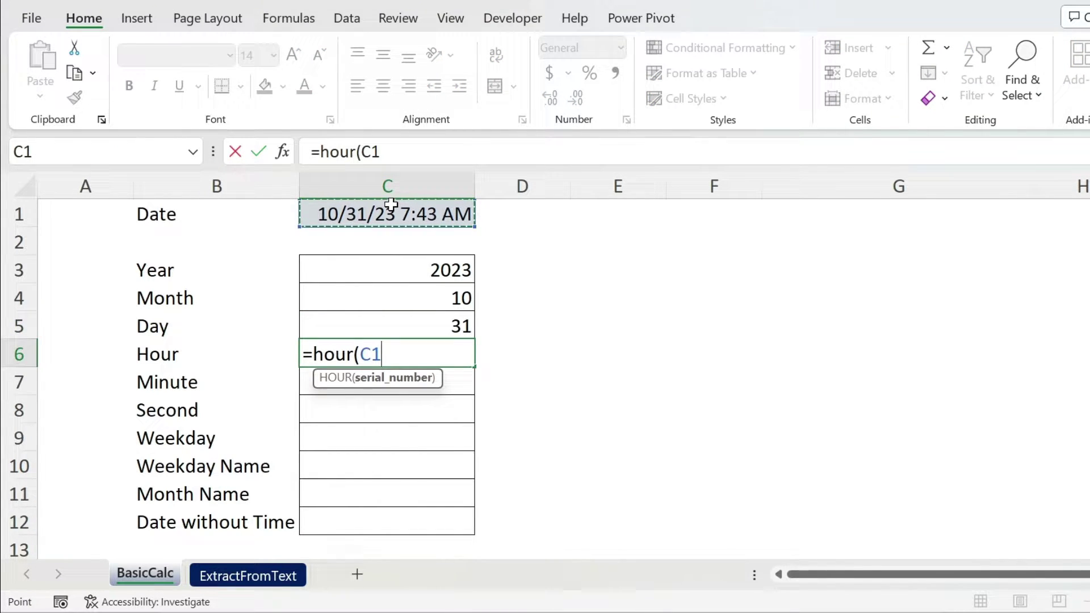
text())
key(Return)
text(=min)
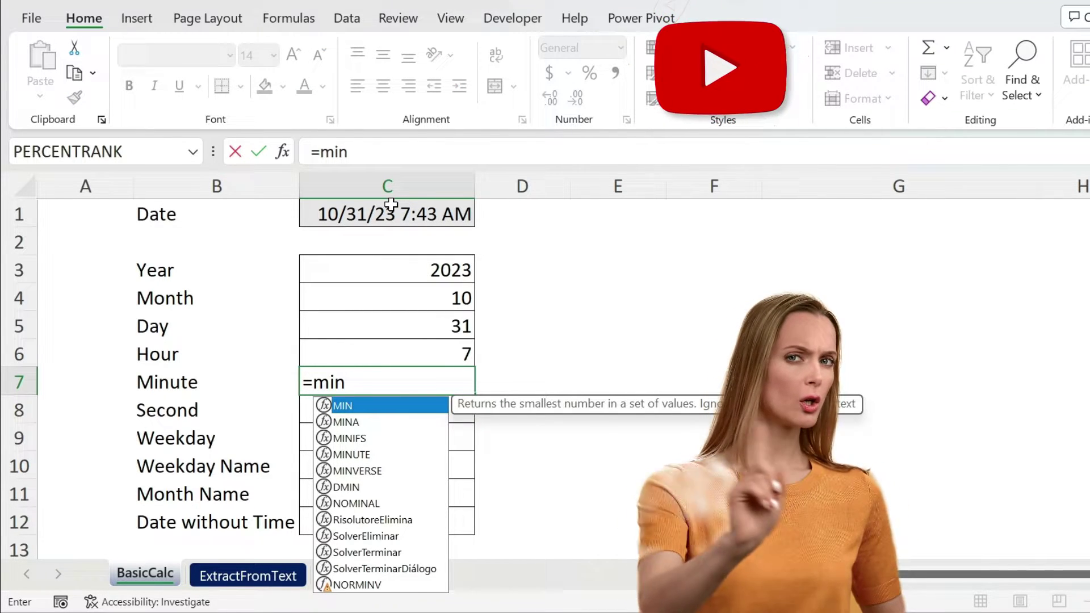
text(ute()
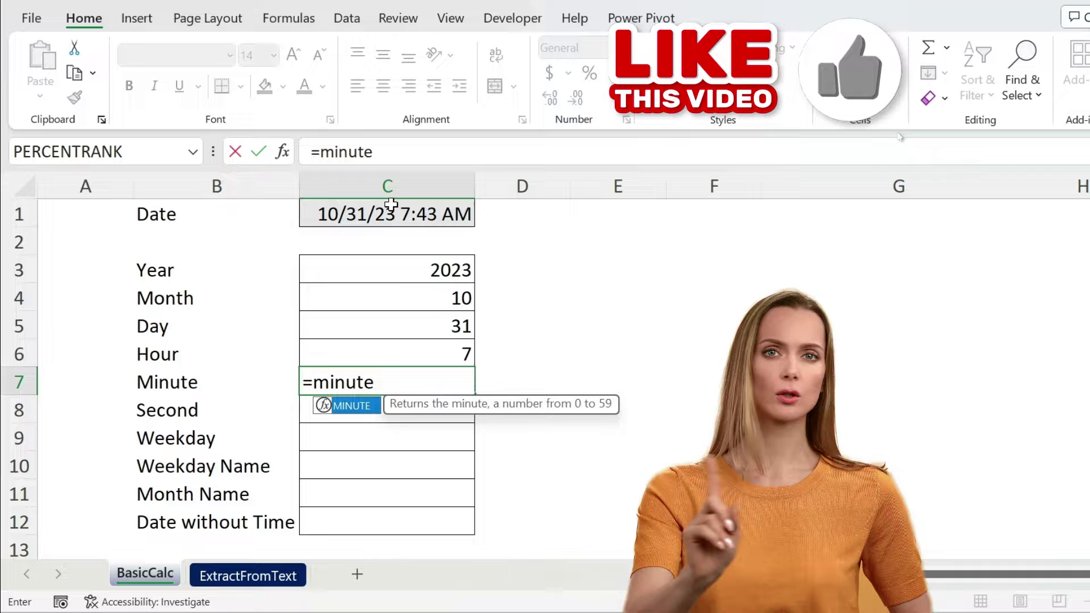
click(391, 204)
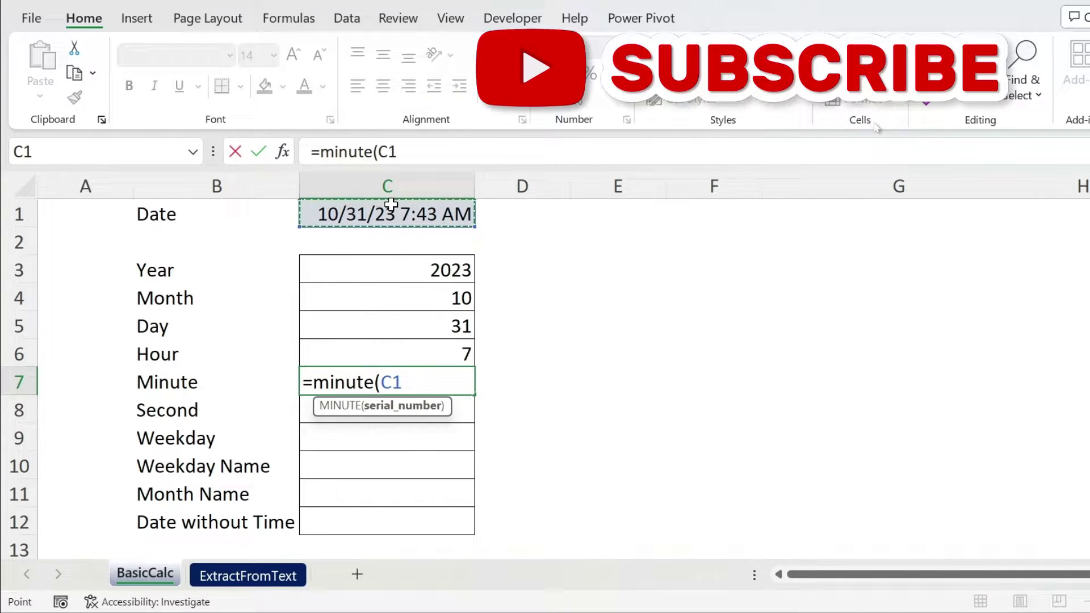
text())
key(Return)
text(=second()
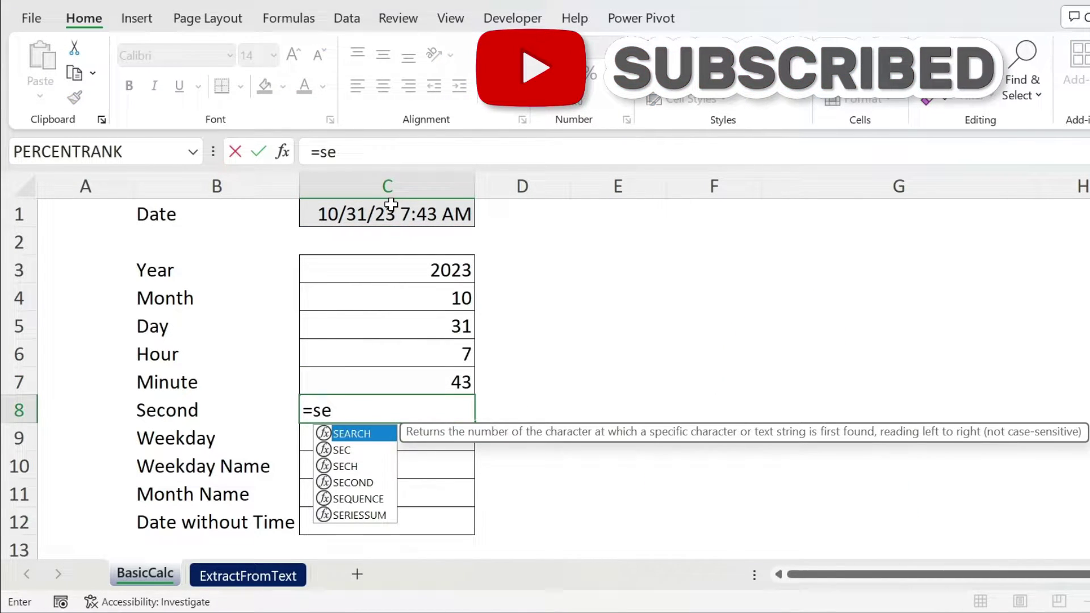
click(392, 204)
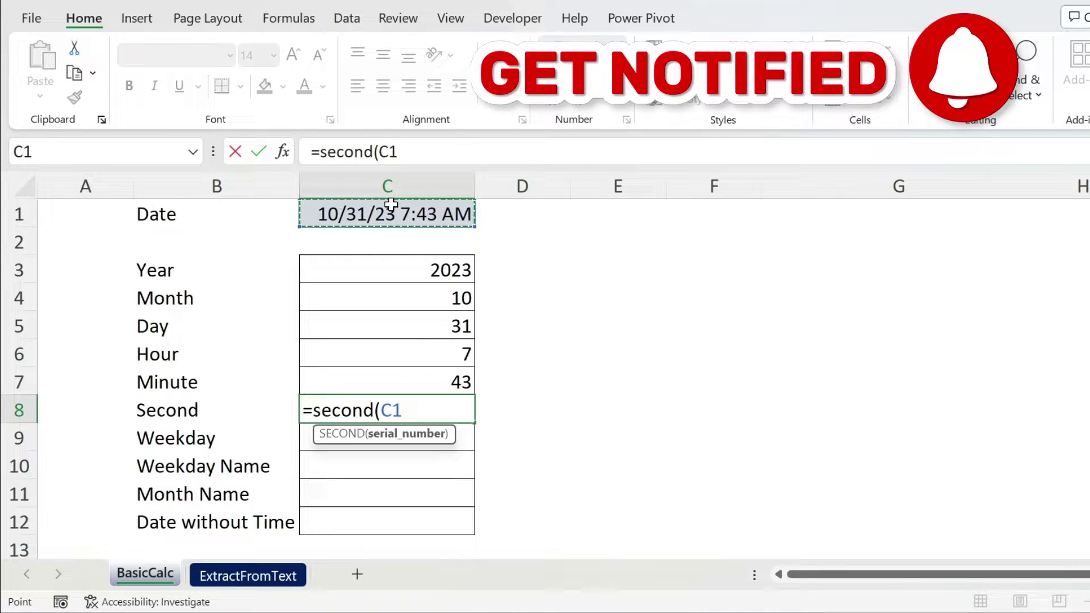
text())
key(Return)
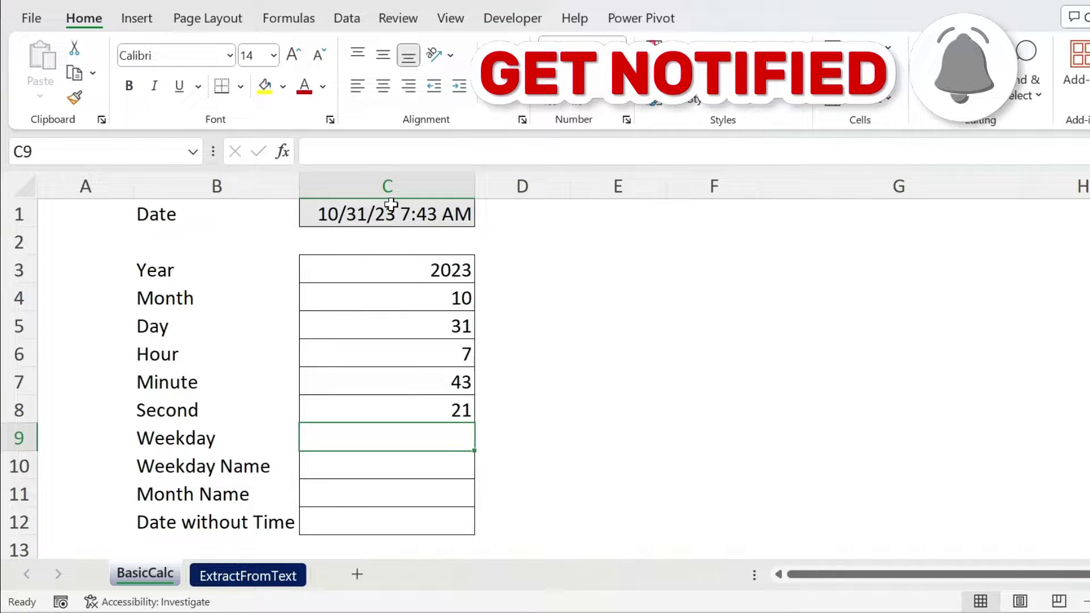
Enter =WEEKDAY(C1,2) in C9 with Monday-to-Sunday numbering, returning 2.
text(=weekday()
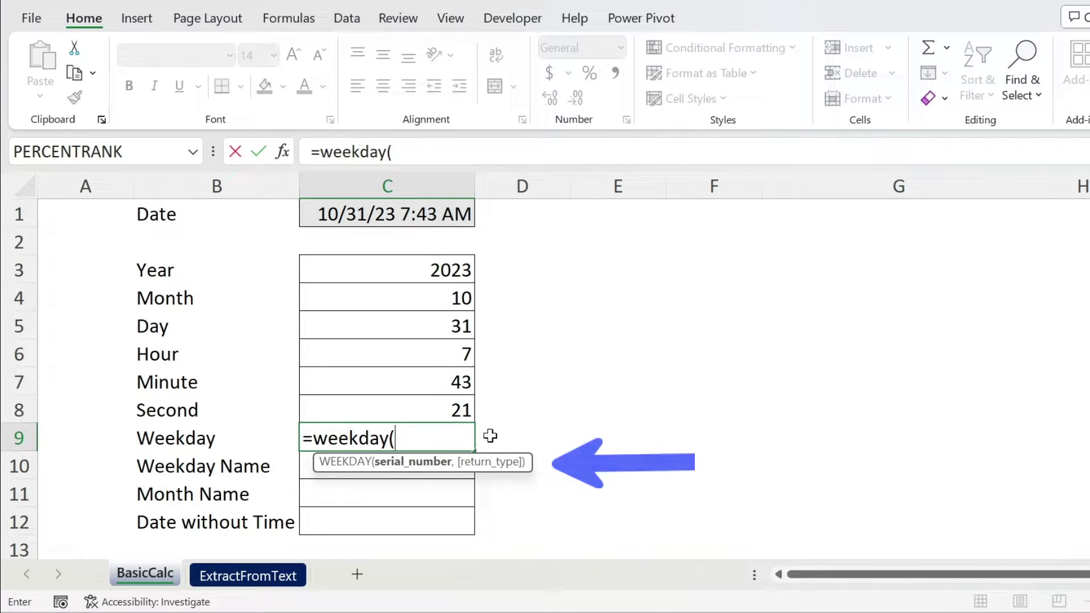
click(406, 211)
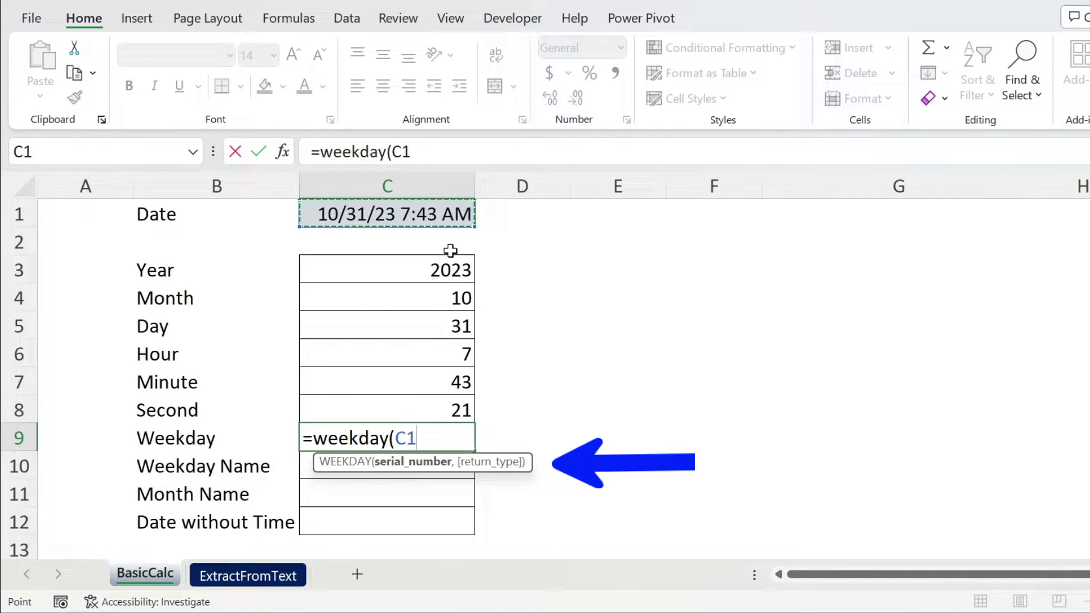
text(,)
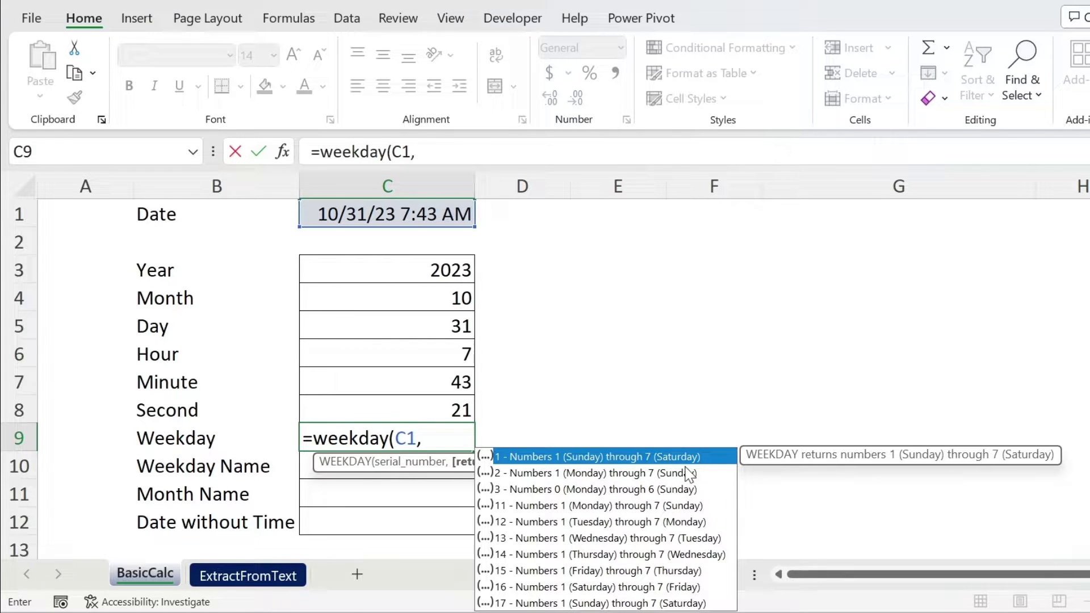
click(565, 473)
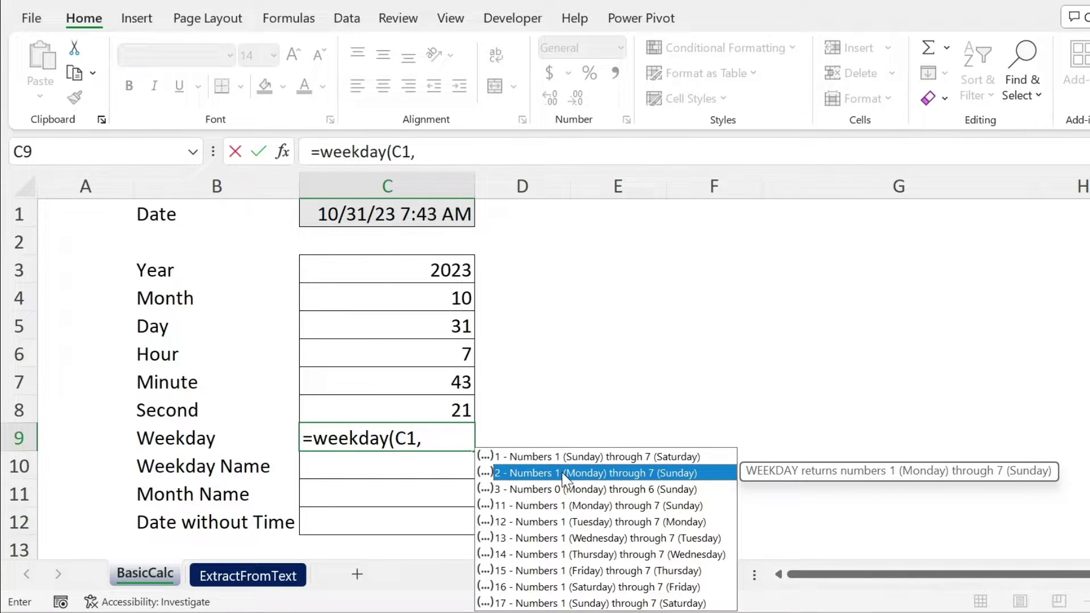
double_click(565, 473)
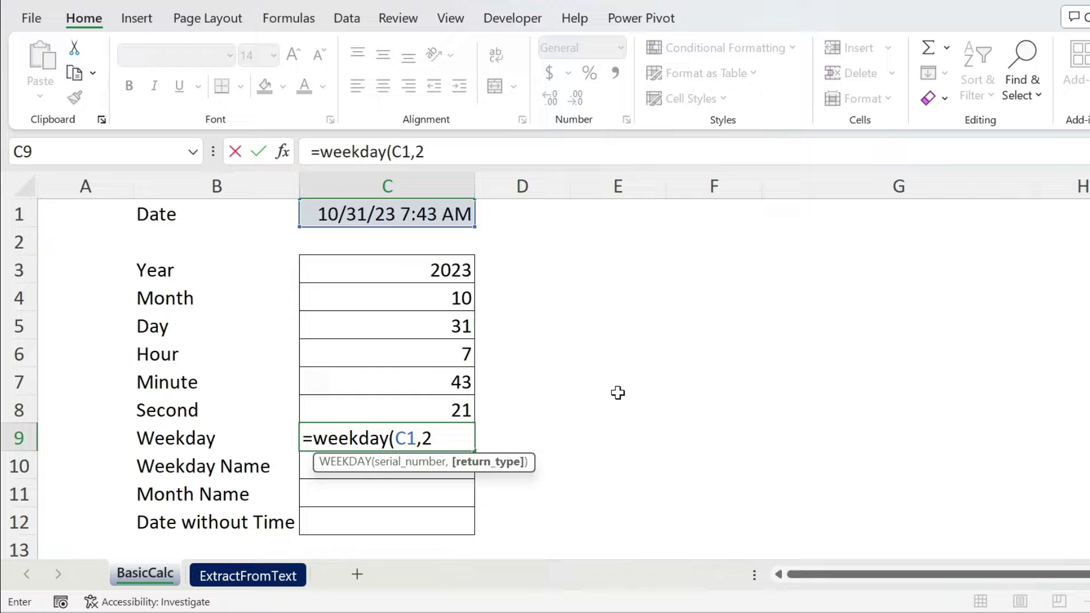
text())
key(Return)
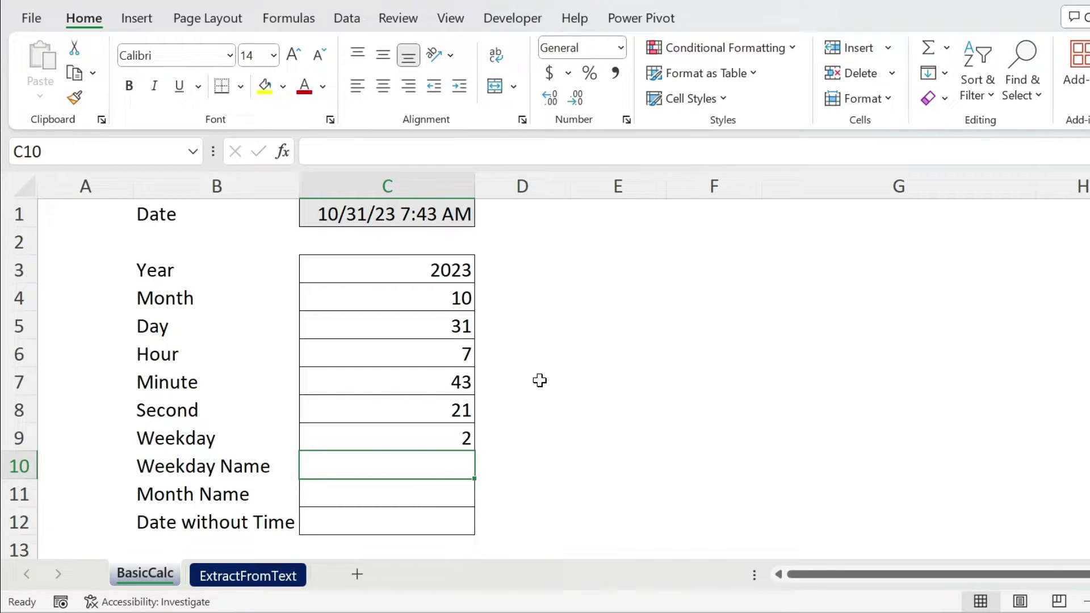
Enter =TEXT(WEEKDAY(C1),"dddd") in C10 so Weekday Name reads Tuesday.
text(=tex)
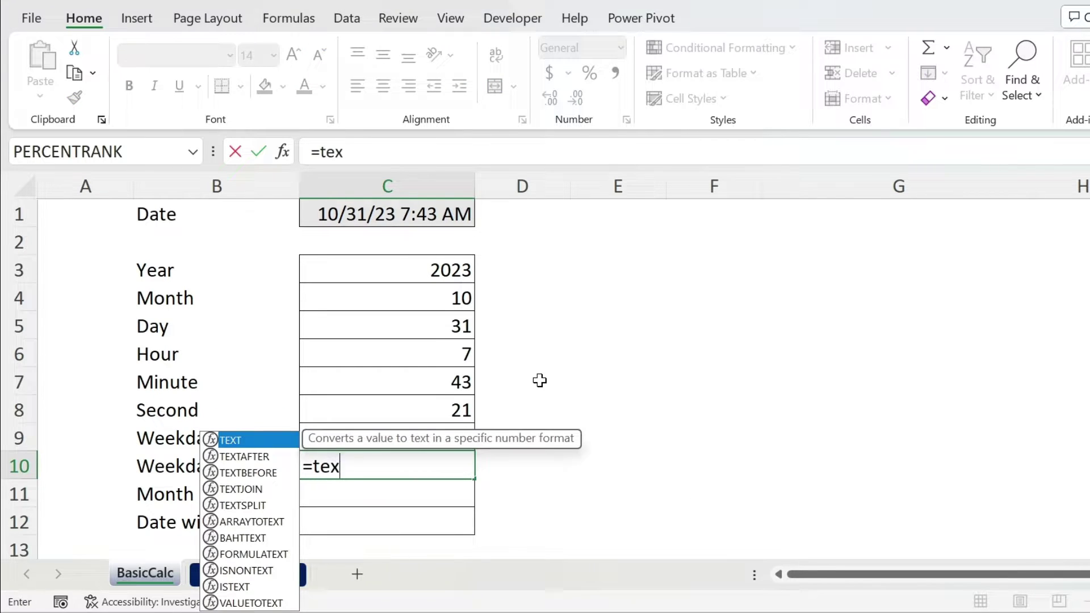
text(t()
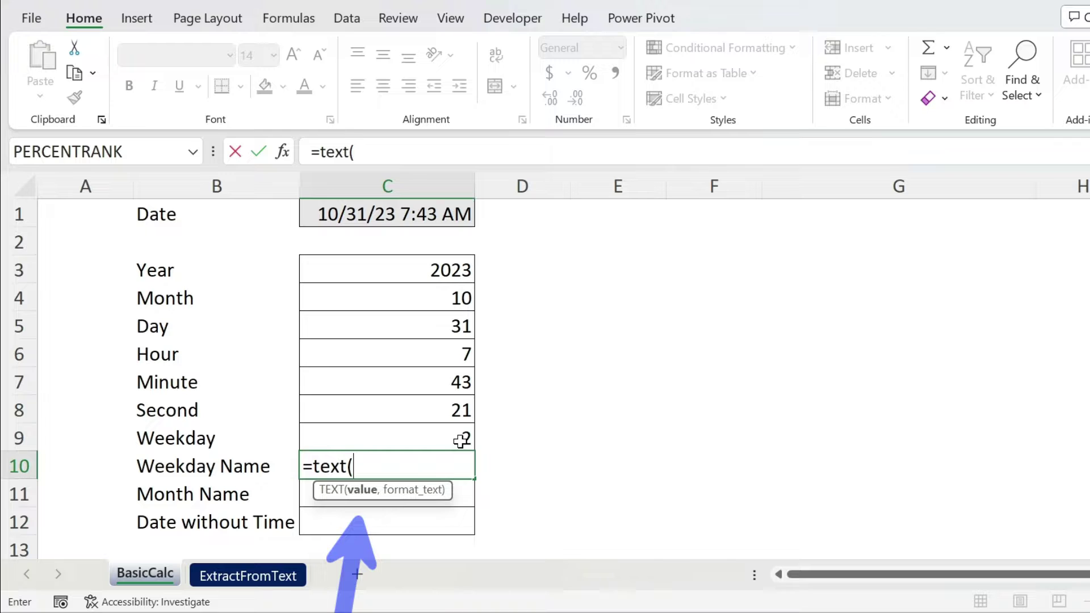
text(week)
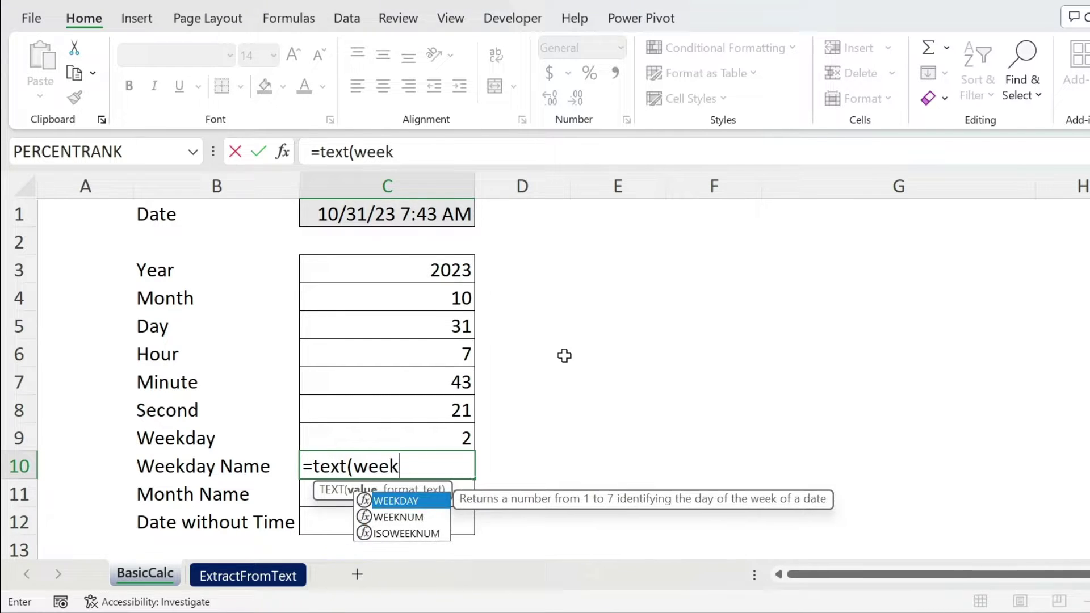
text(day()
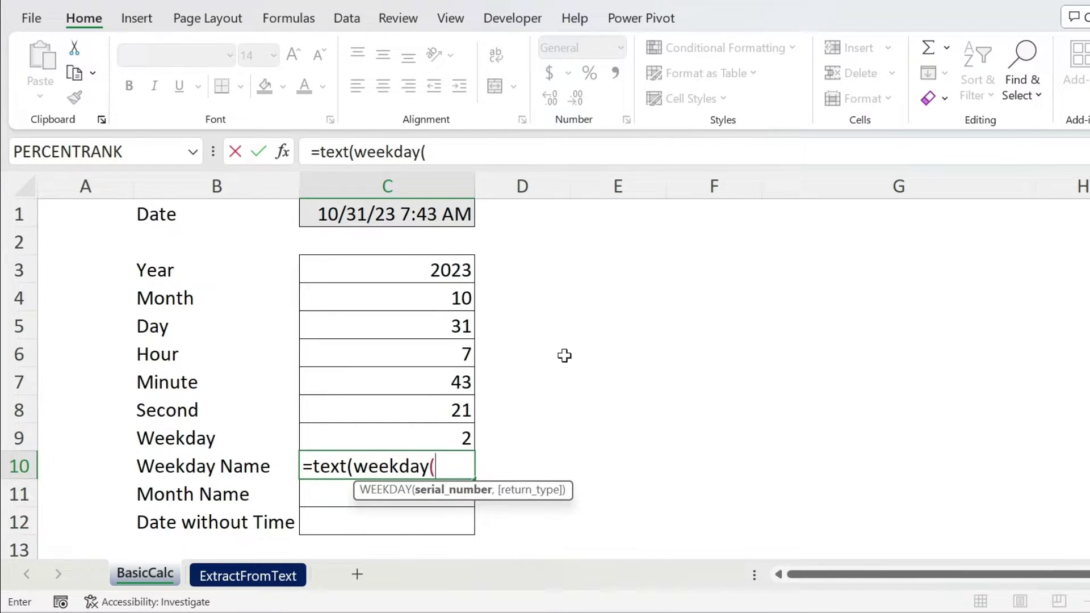
click(443, 219)
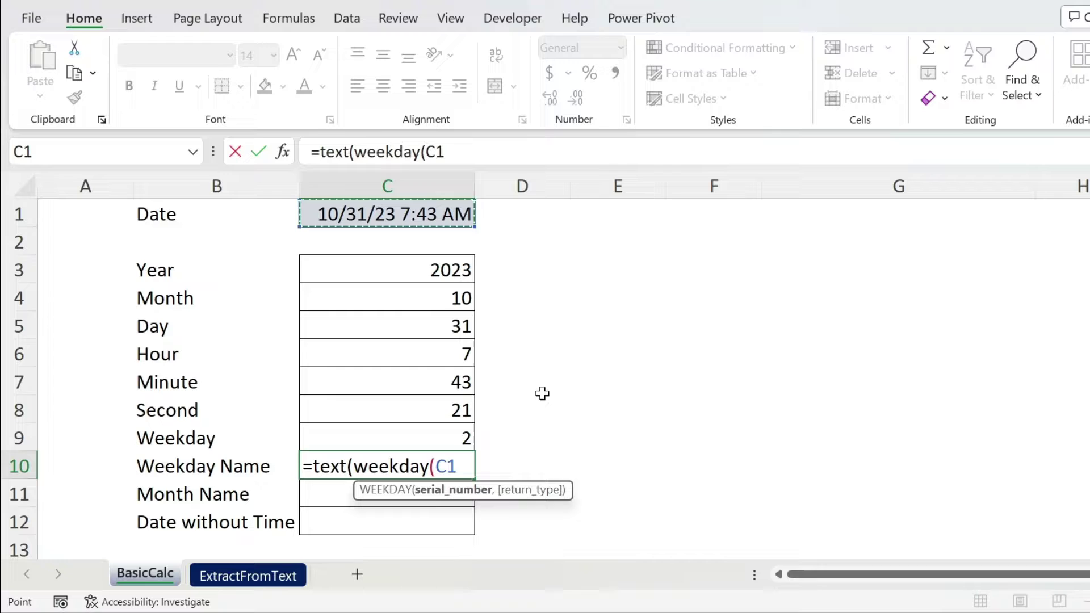
text(),)
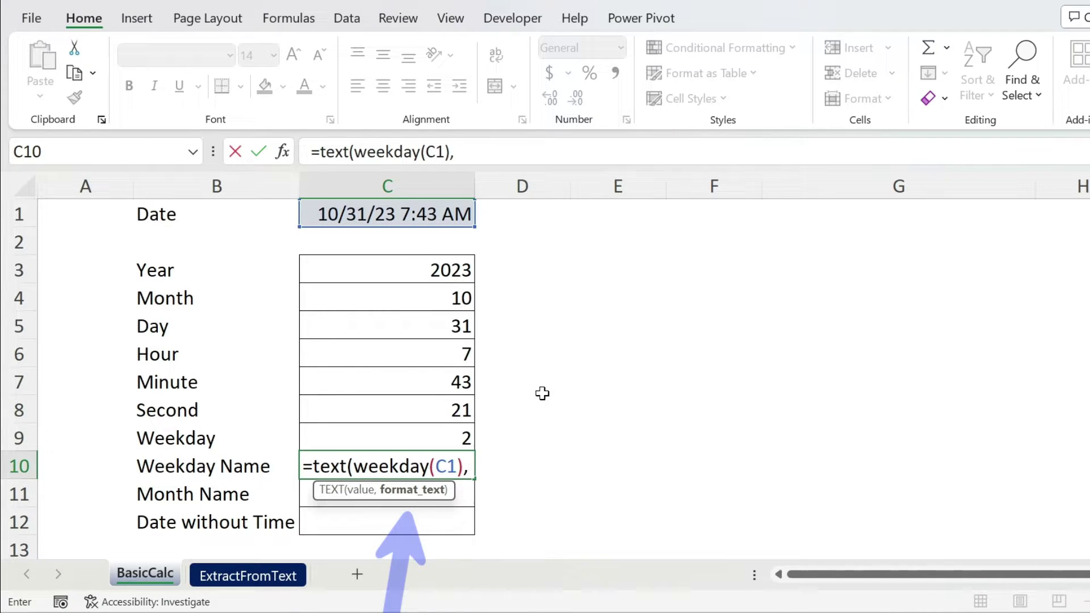
text("dd)
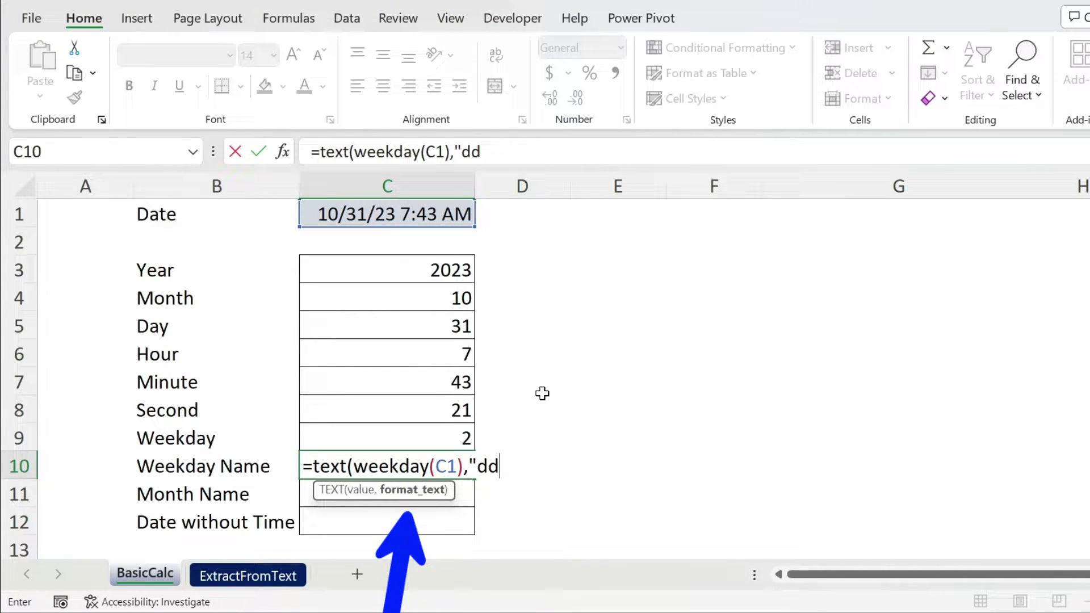
text(dd)
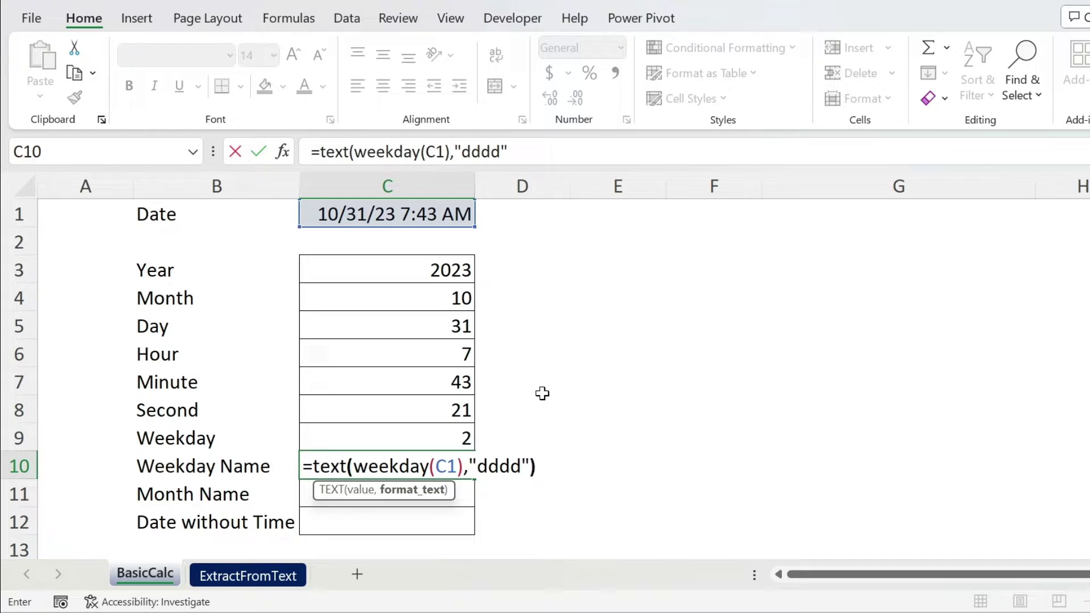
text())
key(Return)
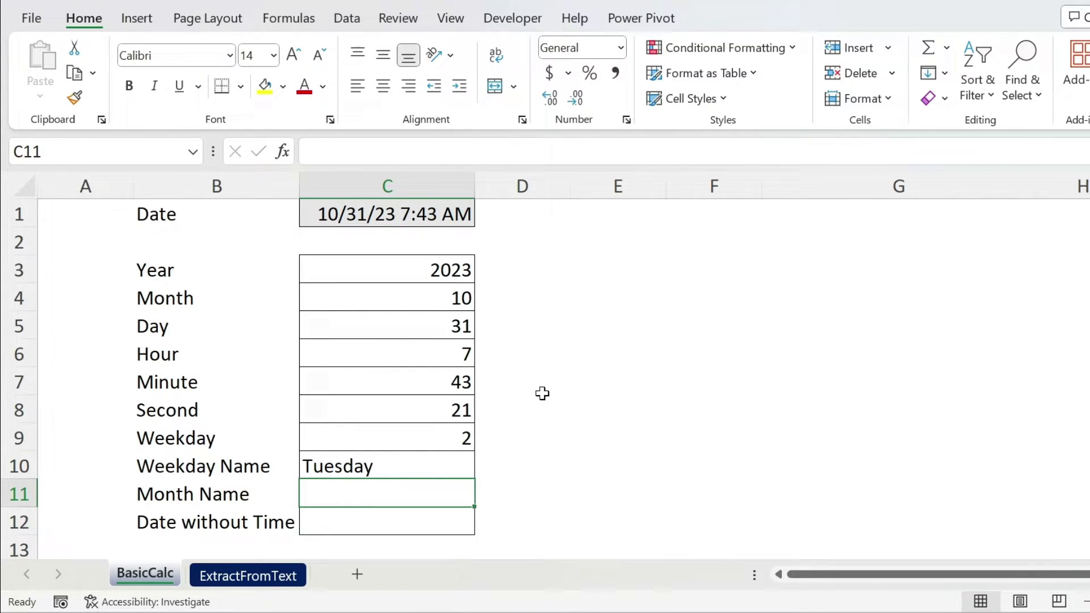
Enter =TEXT(C1,"mmmm") in C11 so Month Name shows the full name October.
text(=)
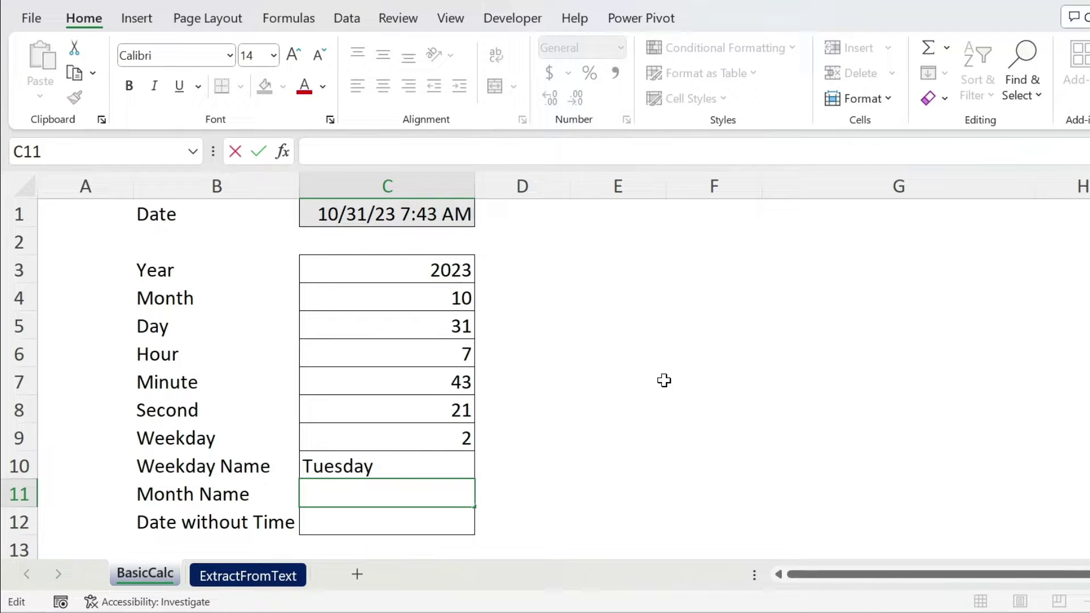
text(text()
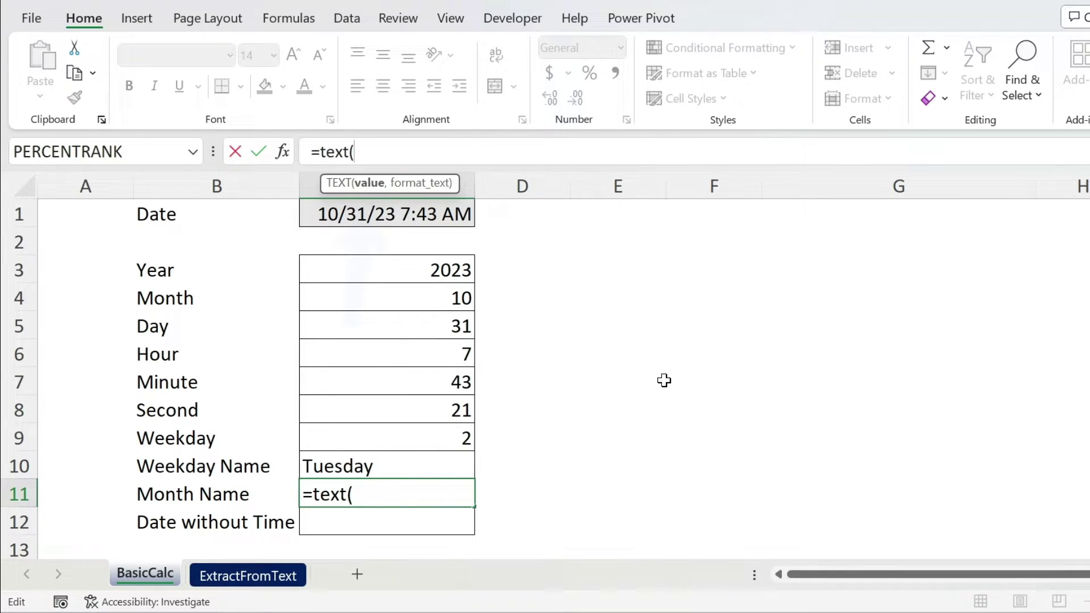
click(403, 214)
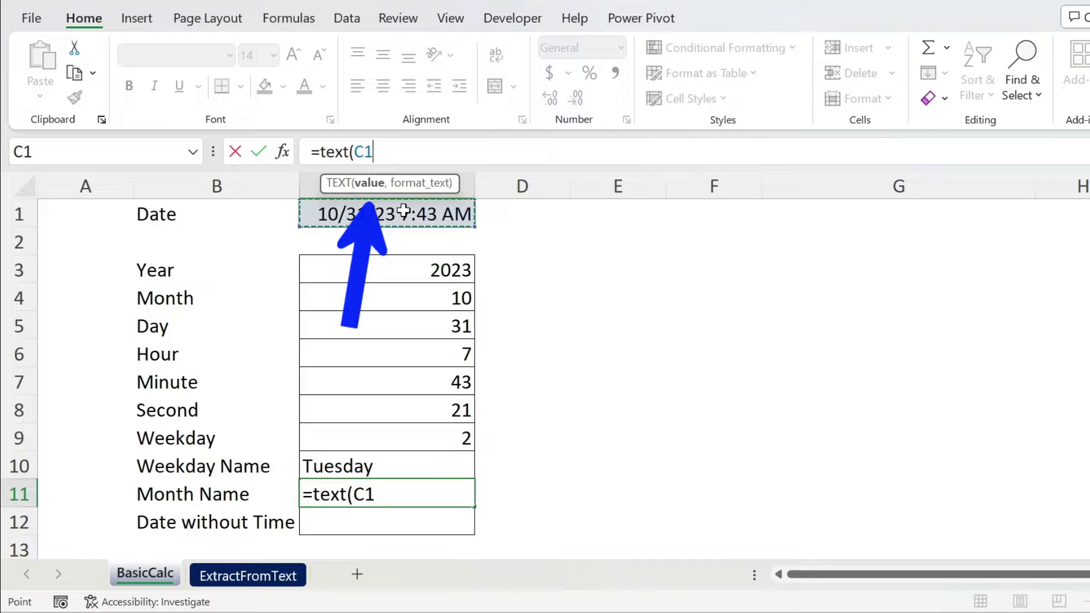
text(,"m)
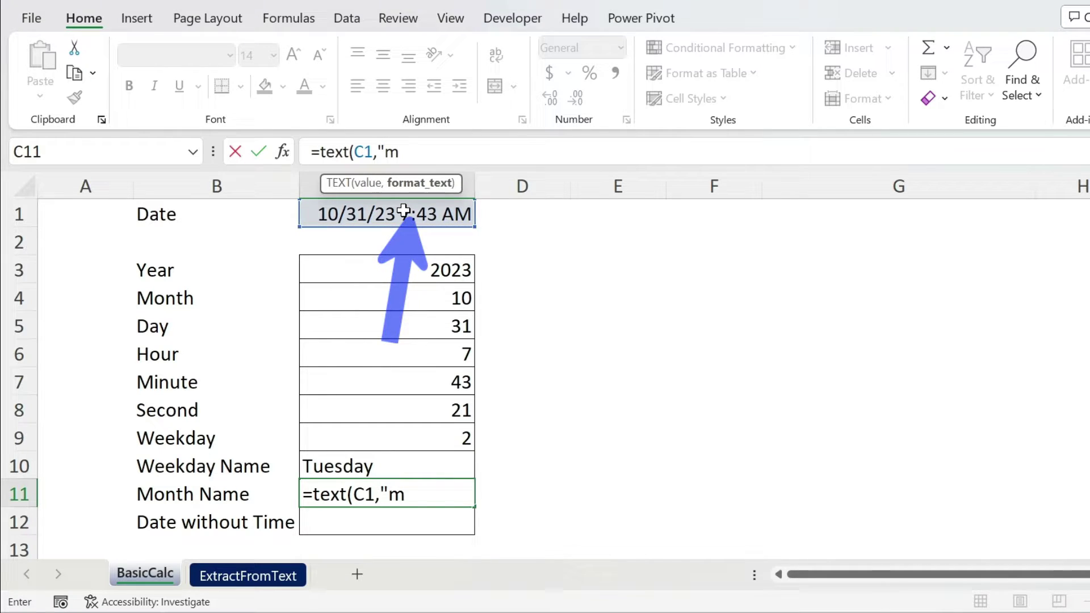
text(mm"))
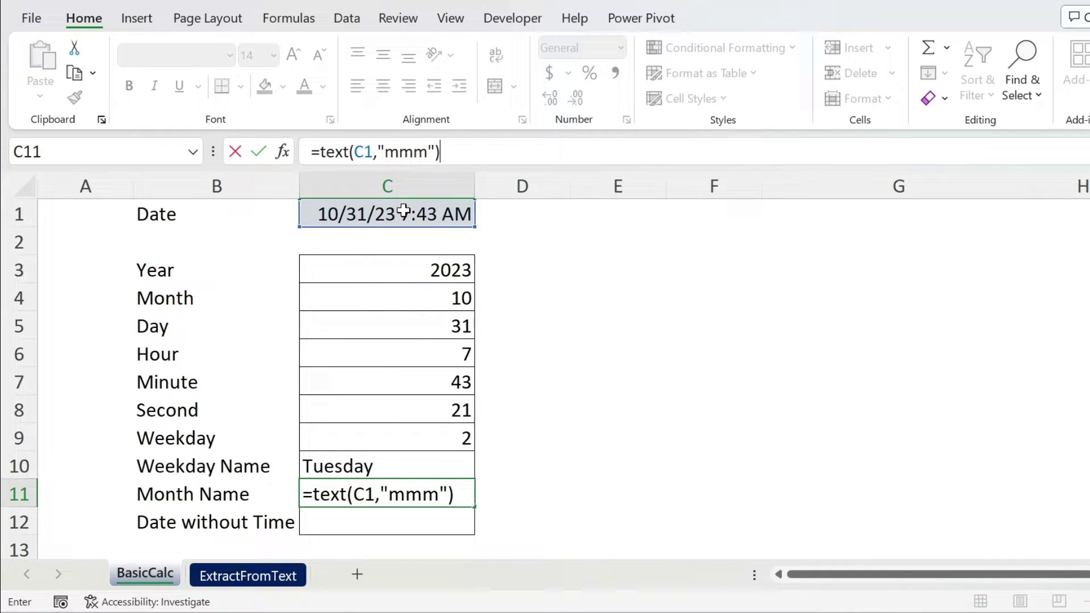
key(ctrl+Return)
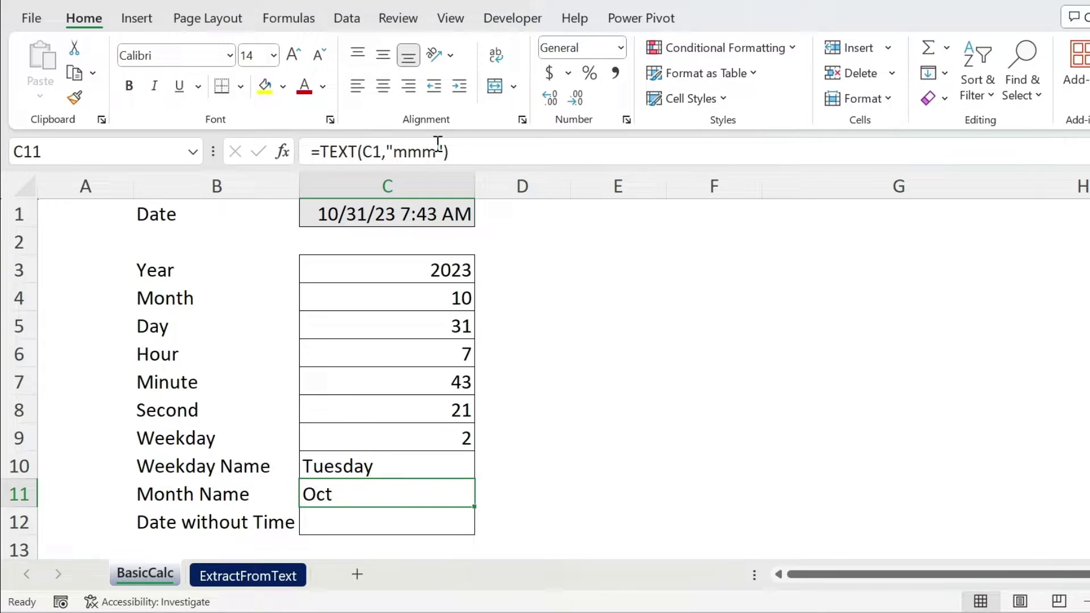
click(437, 146)
text(m)
key(Return)
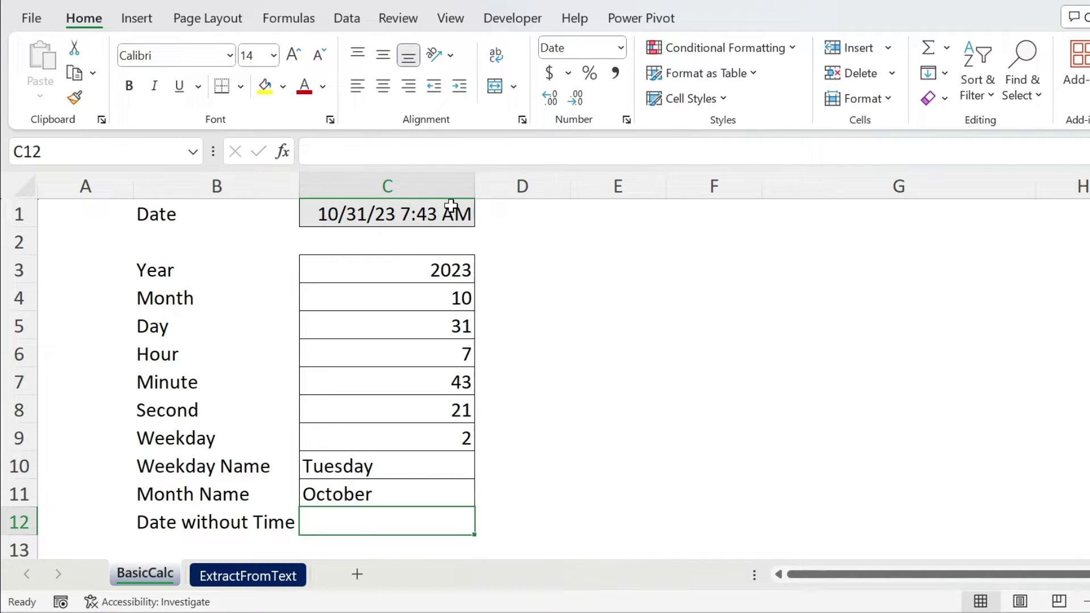
Enter =FLOOR(C1,1) in C12 so Date without Time shows 31-Oct-23.
click(337, 159)
text(=f)
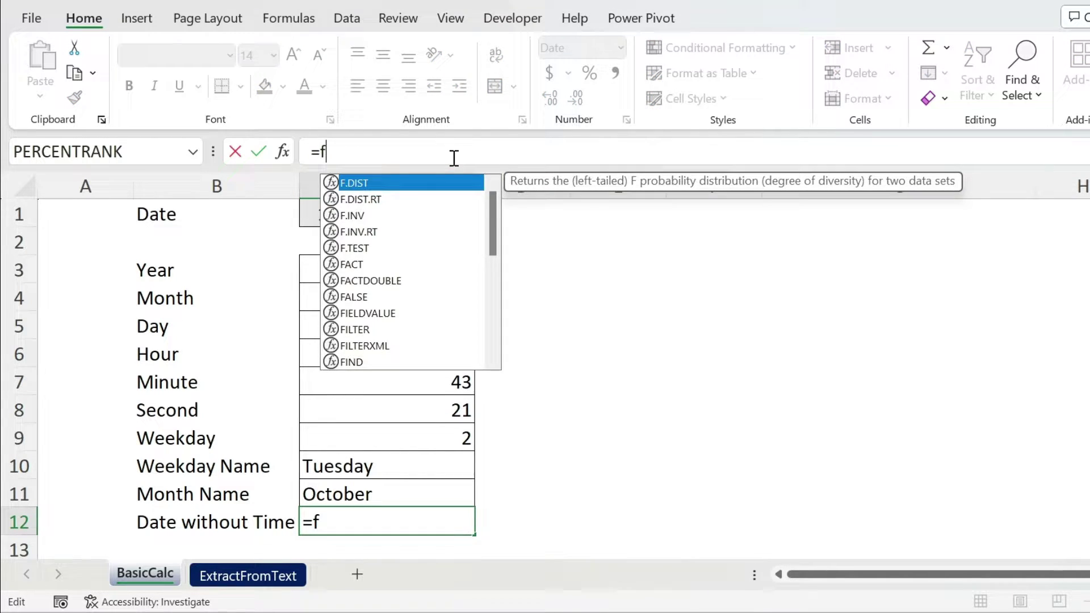
text(loor()
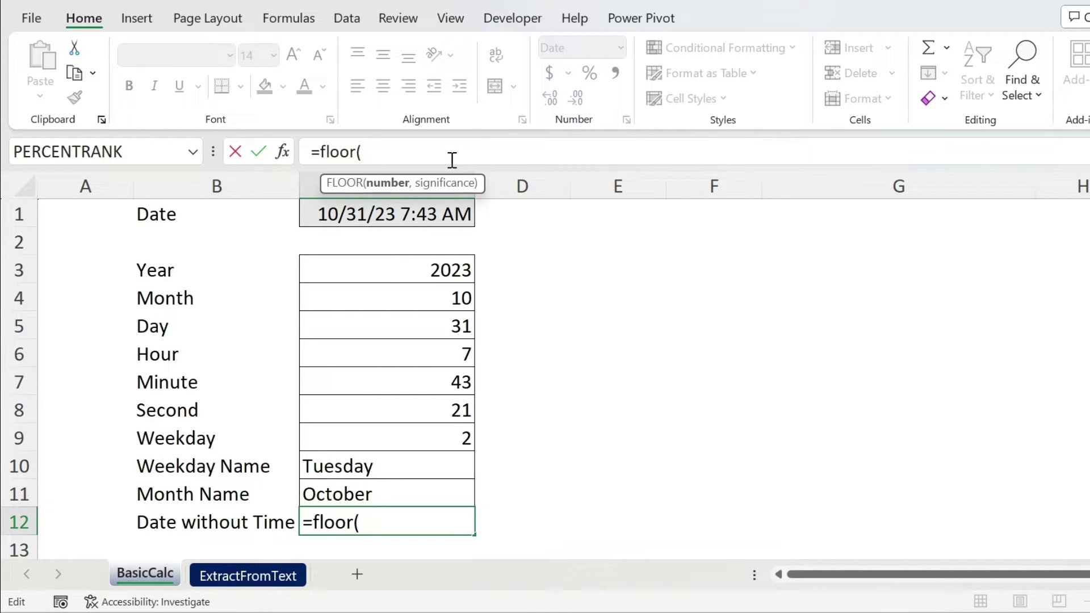
click(372, 215)
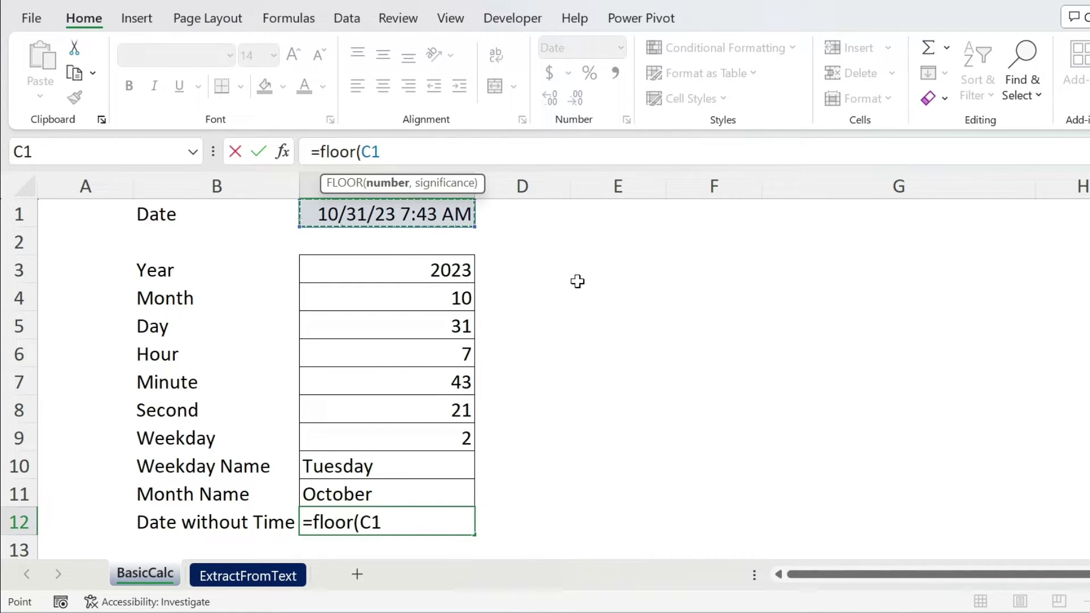
text(,)
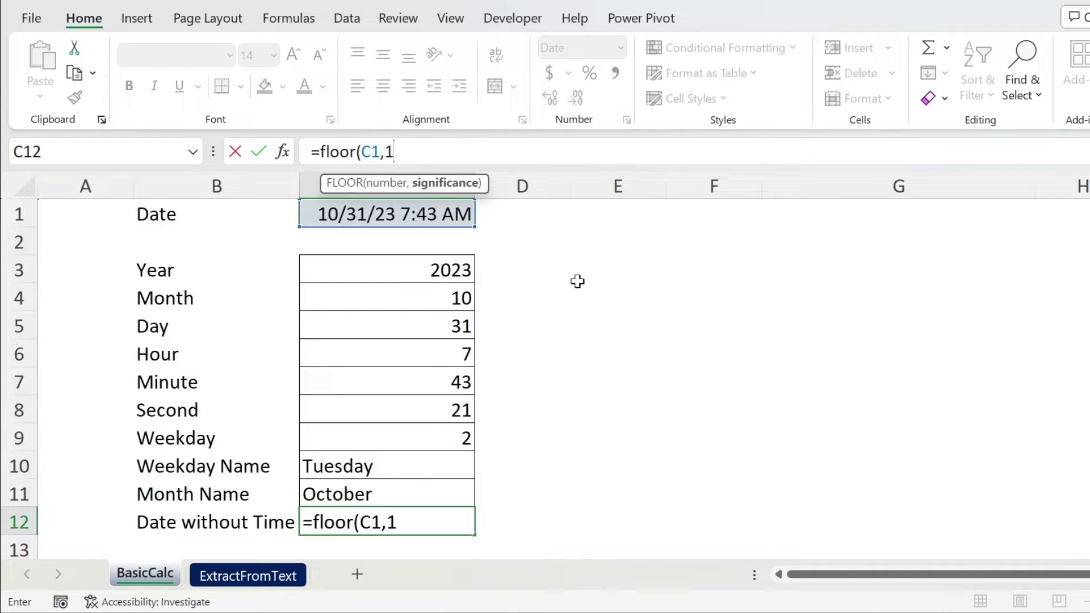
text(1))
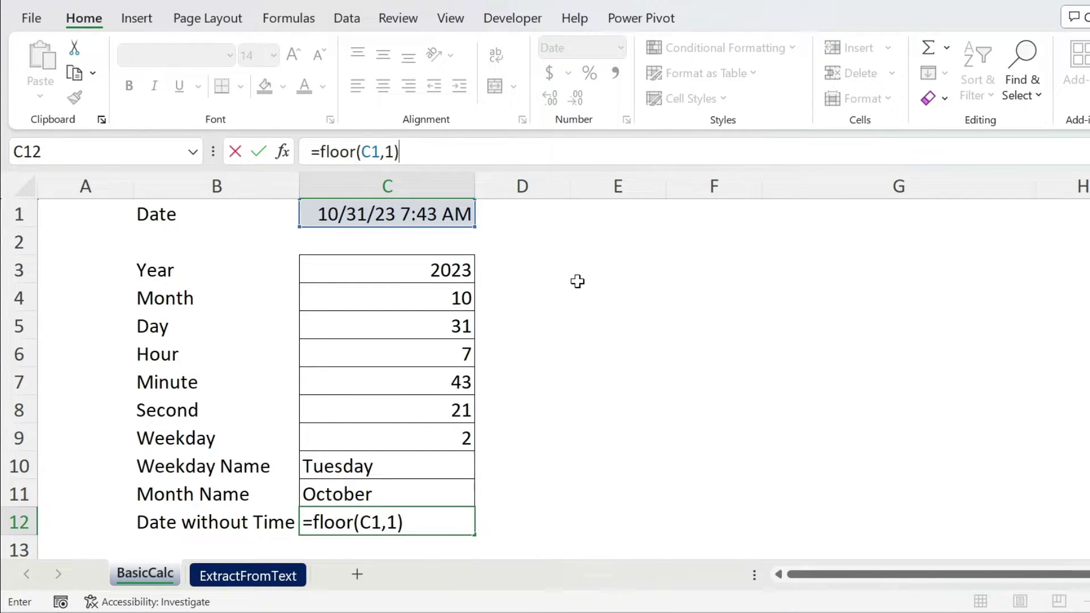
key(Return)
Apply Comma Style to C1 to reveal its serial number, then undo it.
scroll(406, 480, up, 1)
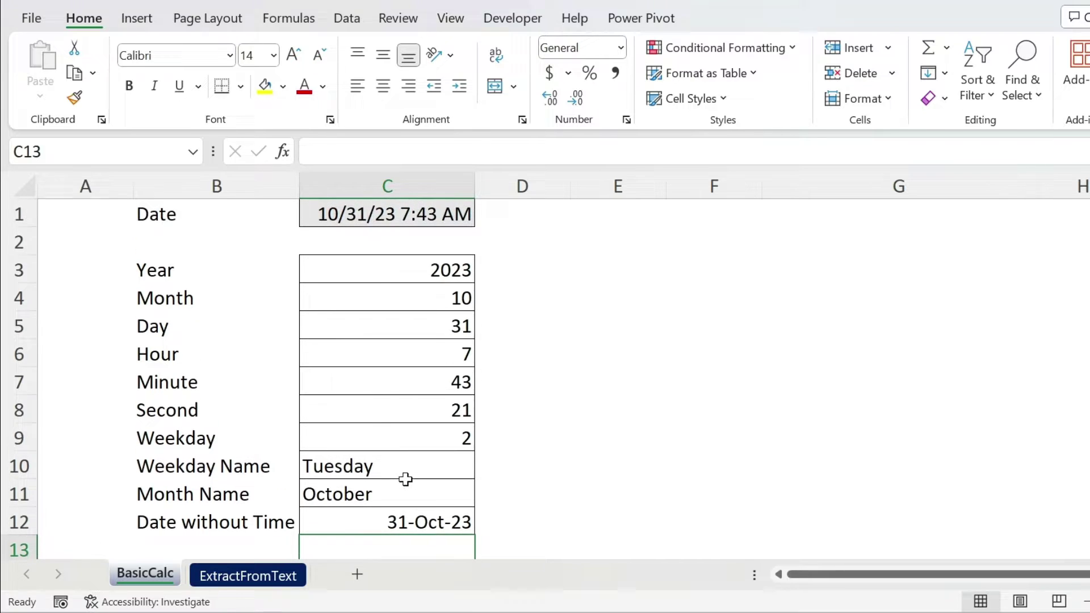
click(392, 214)
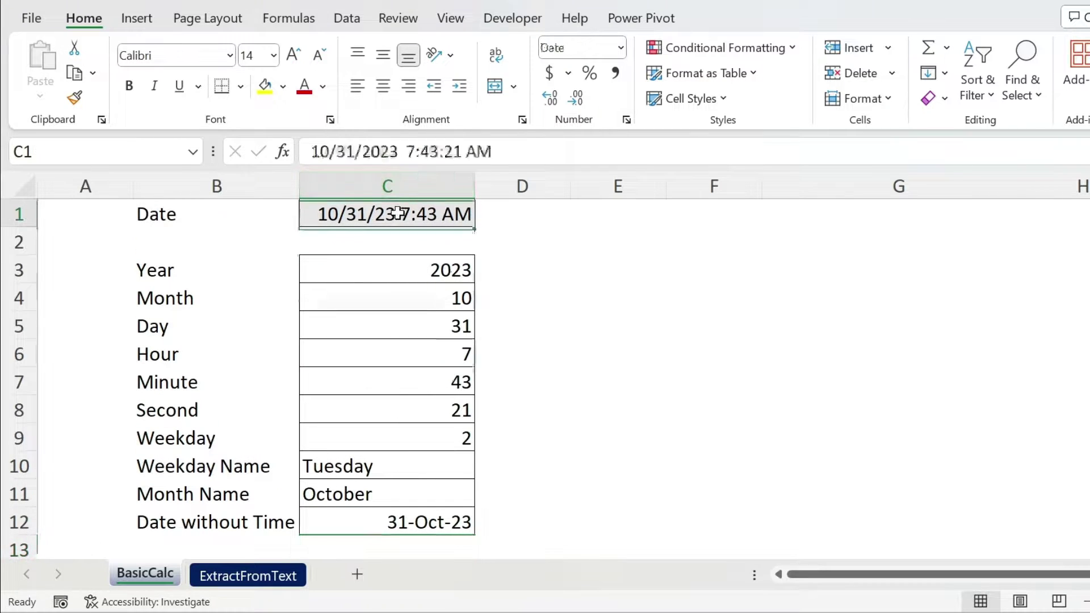
click(615, 72)
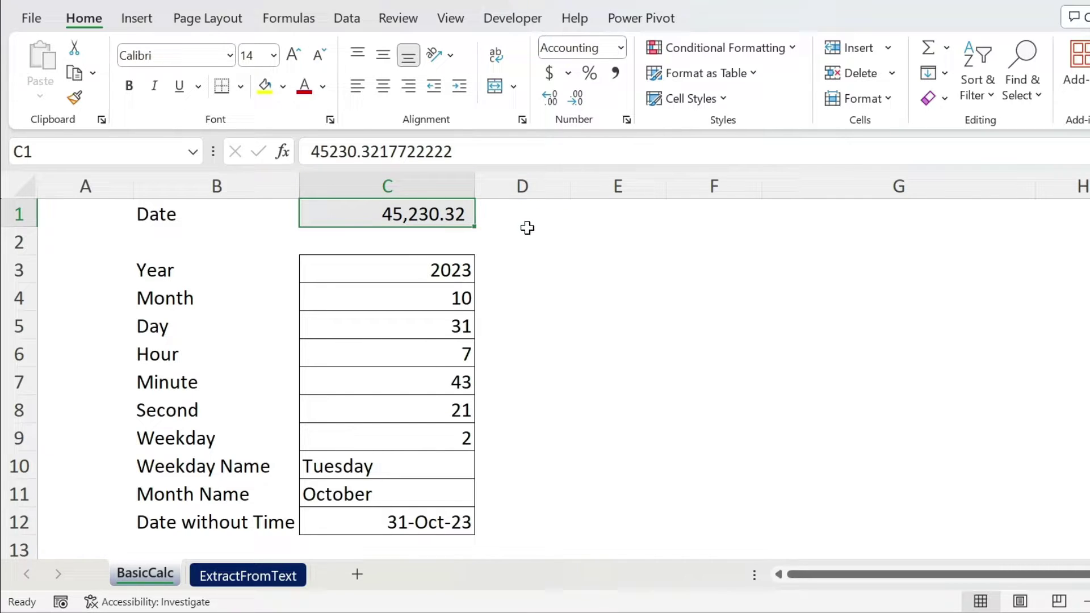
key(ctrl+z)
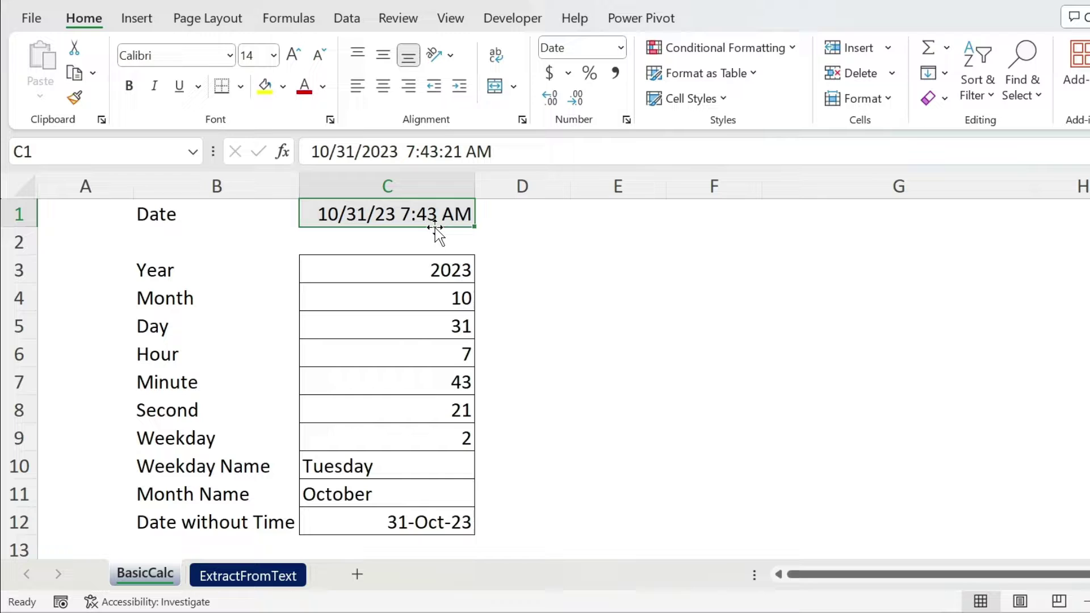
On the ExtractFromText sheet, test A2's timestamp with Comma Style, then undo.
click(264, 575)
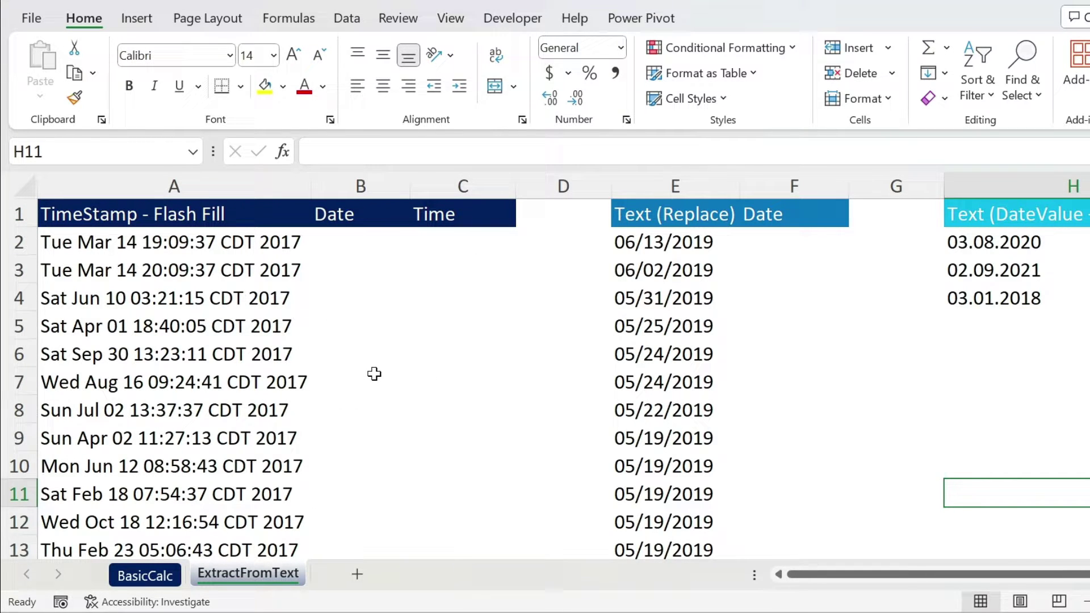
click(171, 248)
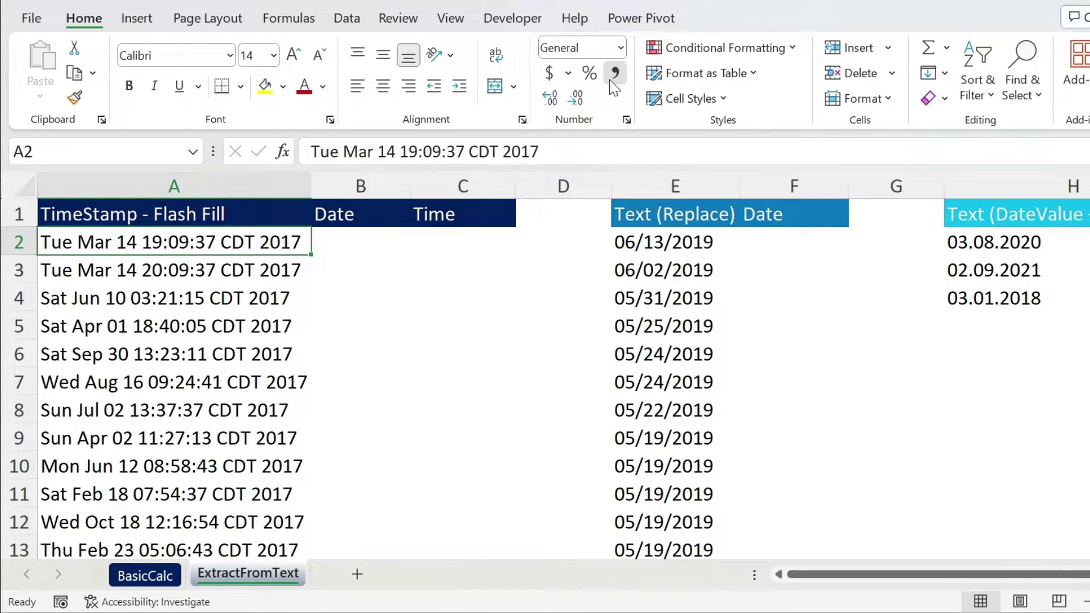
click(612, 82)
key(ctrl+z)
Enter 14 March 2017 in B2, Flash Fill the Date column, and confirm B2 is a real date.
click(345, 236)
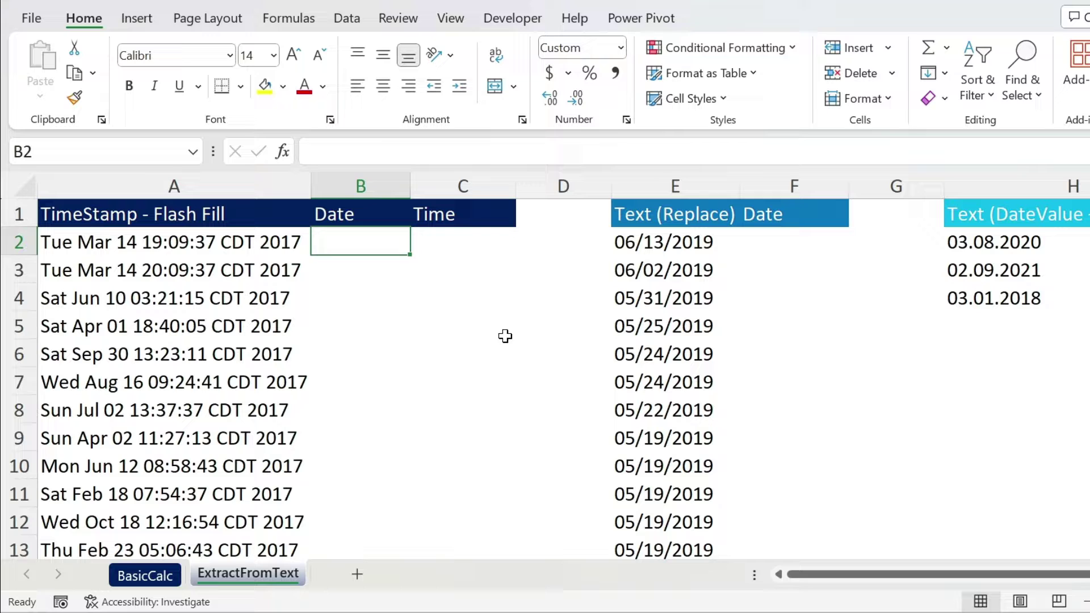
text(14 )
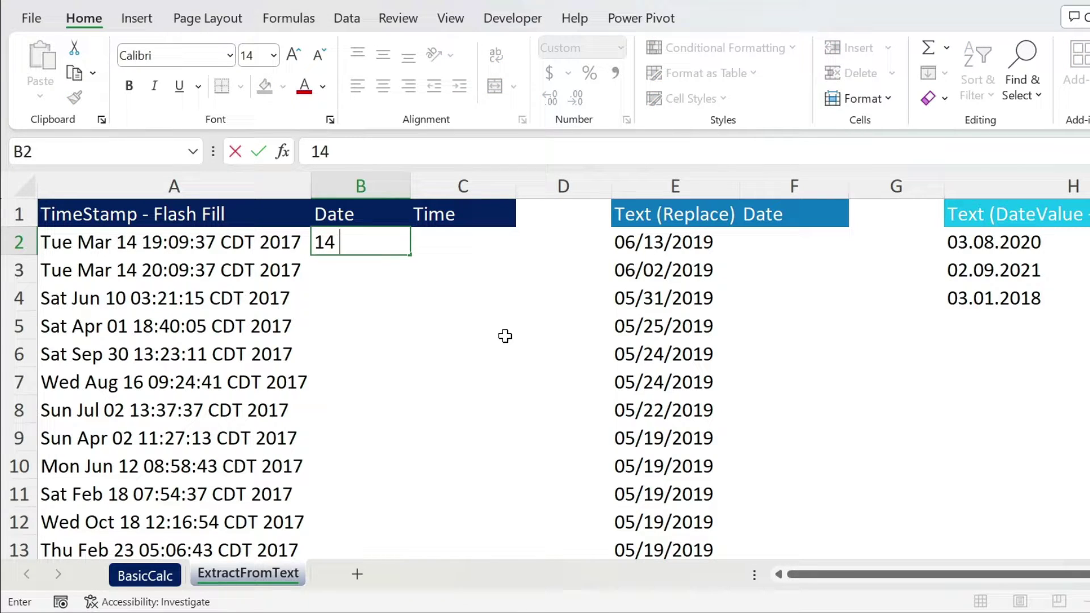
text(March 2017)
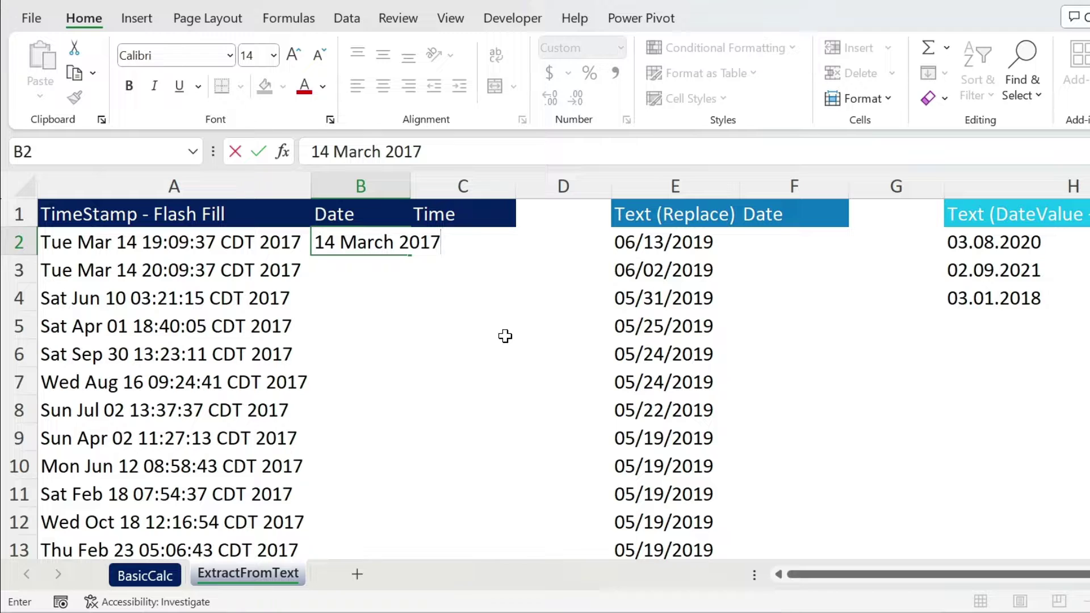
key(Return)
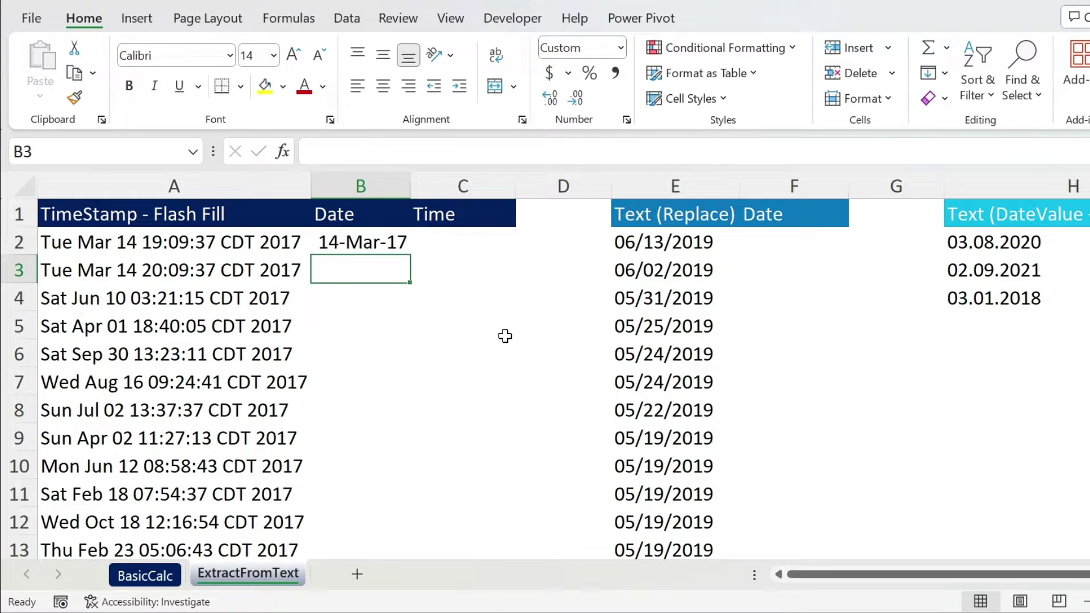
key(ctrl+e)
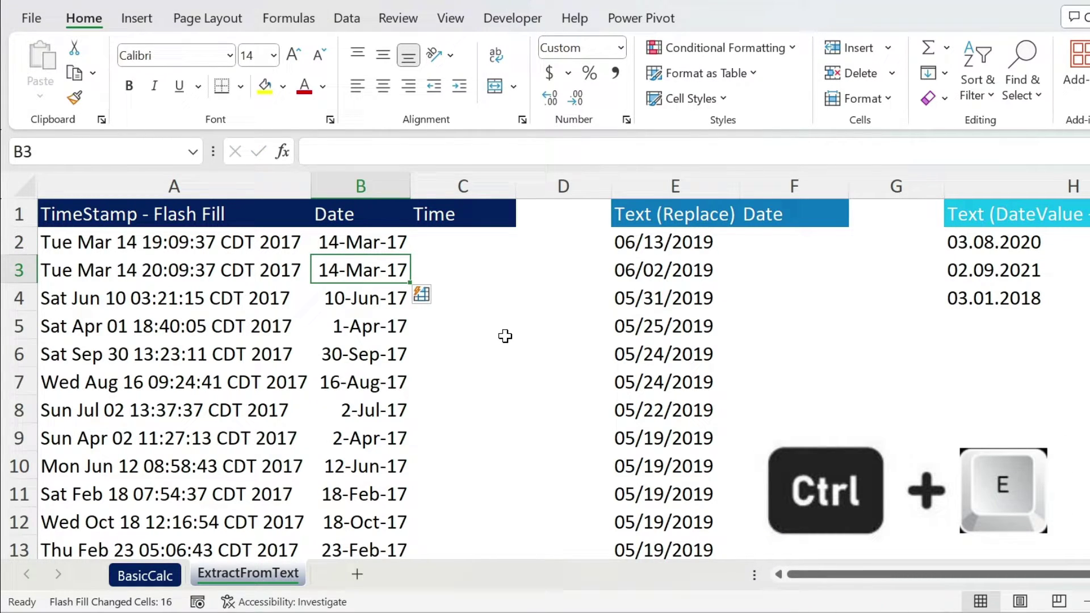
click(365, 243)
click(614, 76)
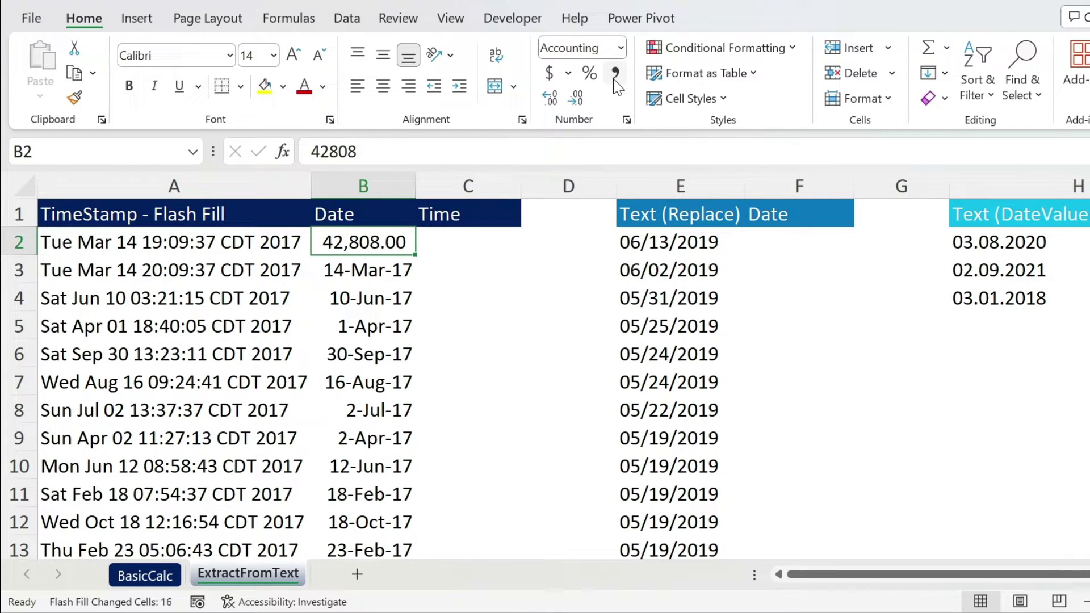
key(ctrl+z)
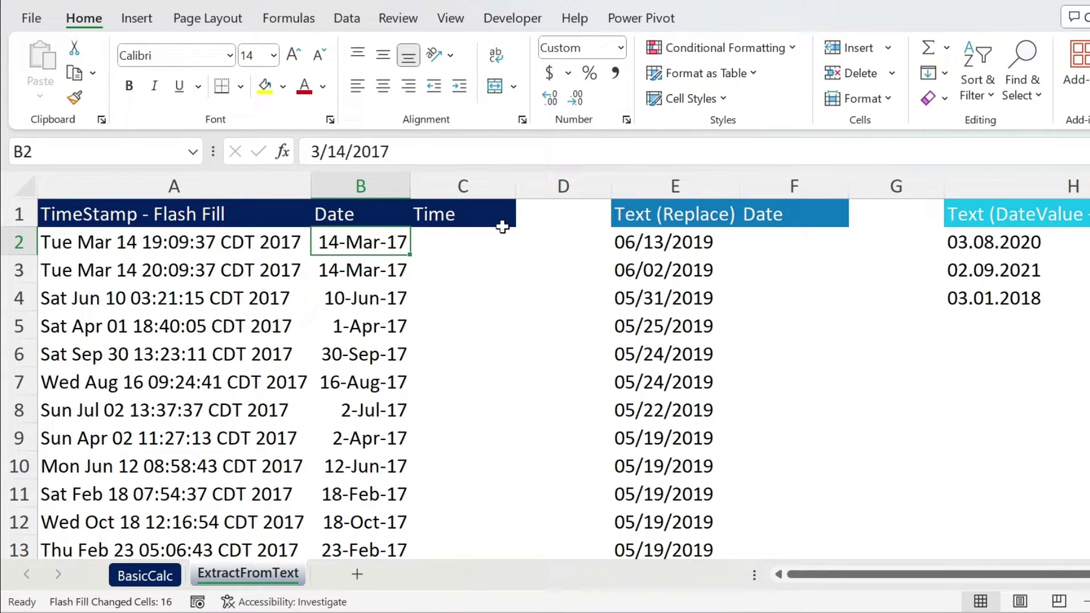
Enter 19:09:37 in C2, Flash Fill the Time column, and confirm C2 holds a real time value.
click(462, 245)
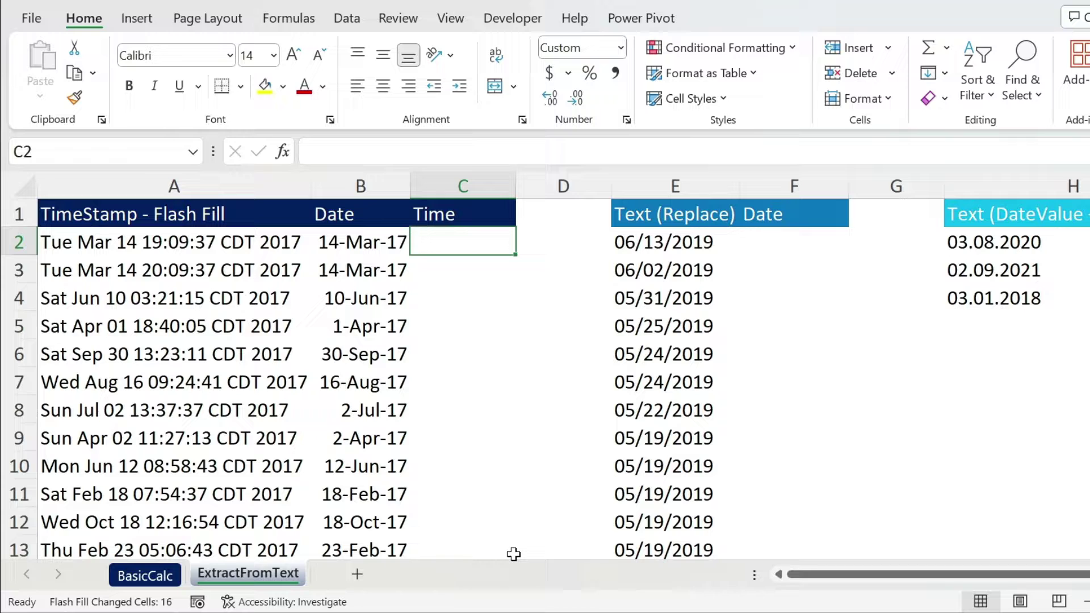
text(19:09:37)
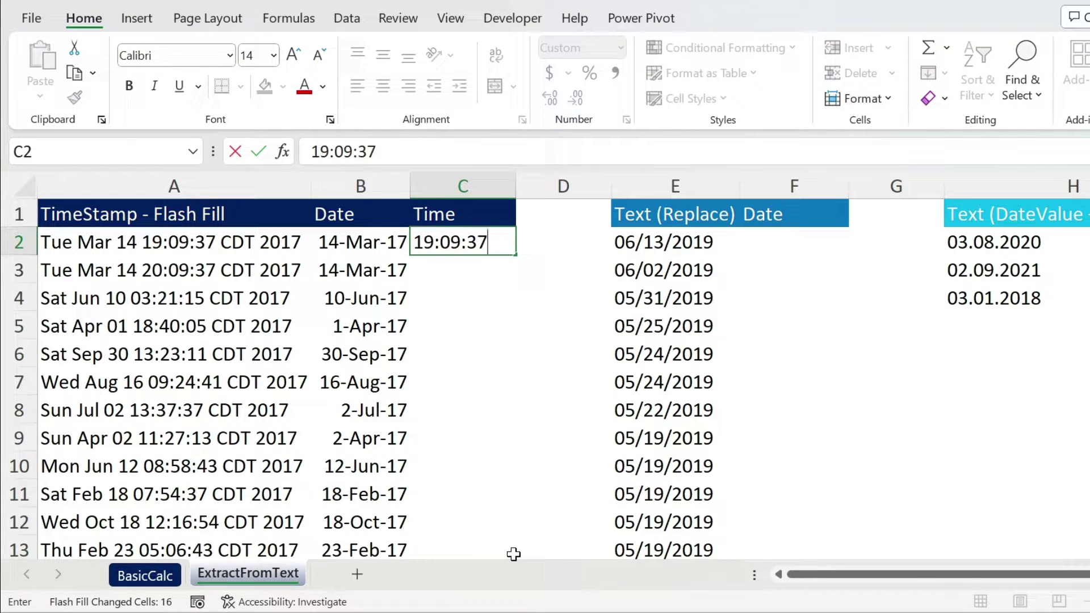
key(Return)
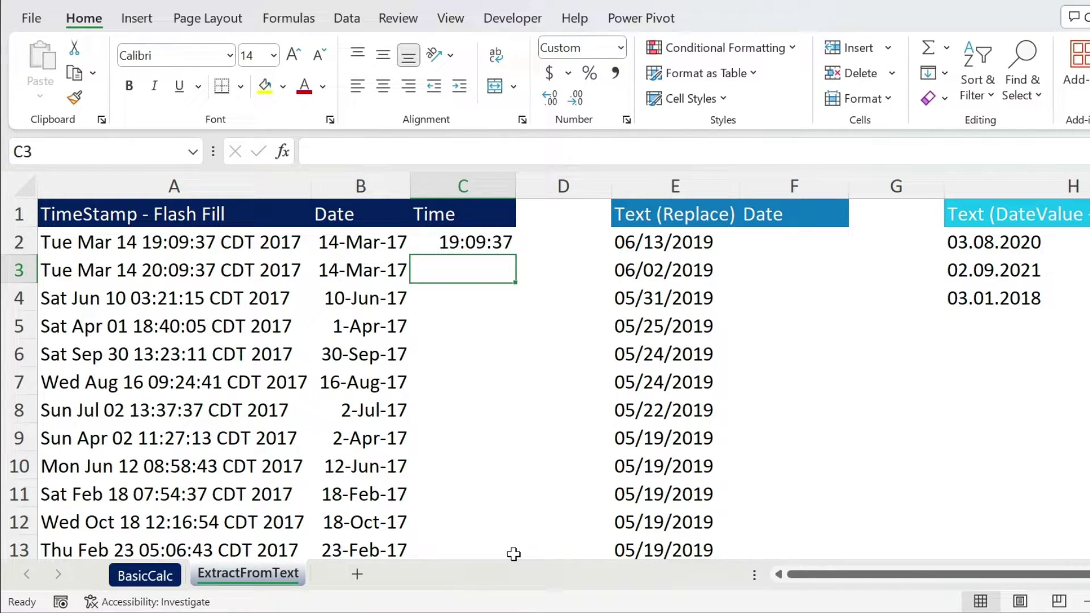
key(Up)
key(ctrl+e)
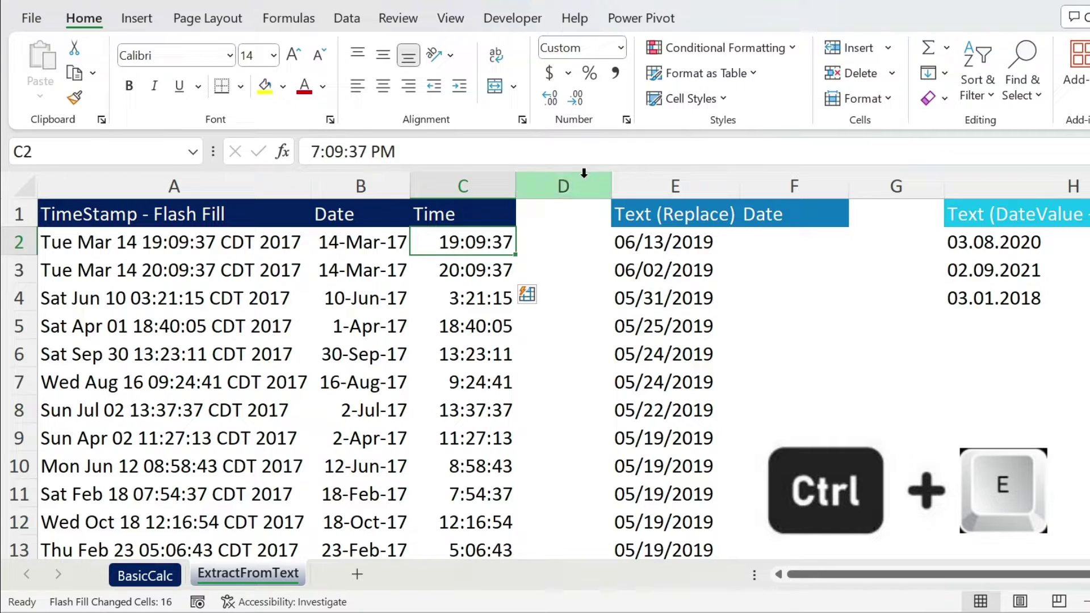
click(615, 74)
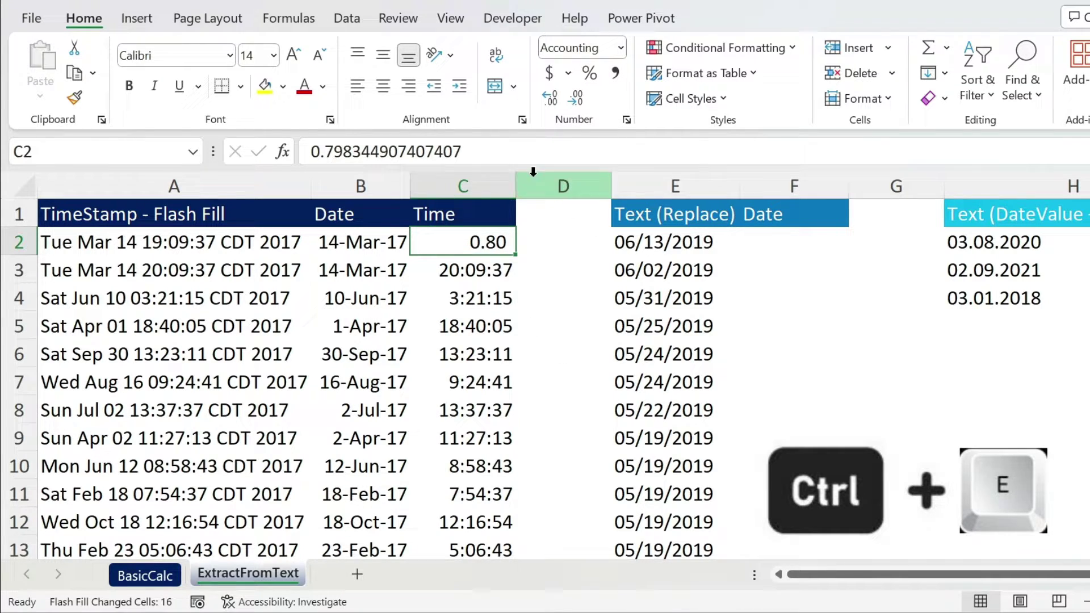
key(ctrl+z)
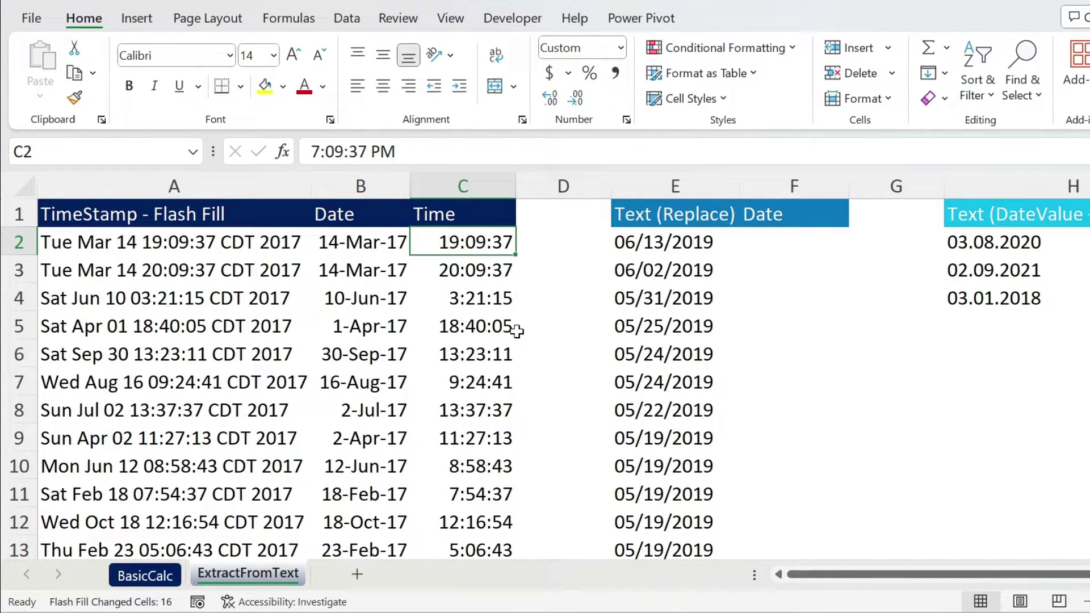
key(Right)
key(Right)
key(Right)
key(Right)
key(Right)
key(Right)
key(Right)
key(Right)
key(Right)
key(Right)
key(Right)
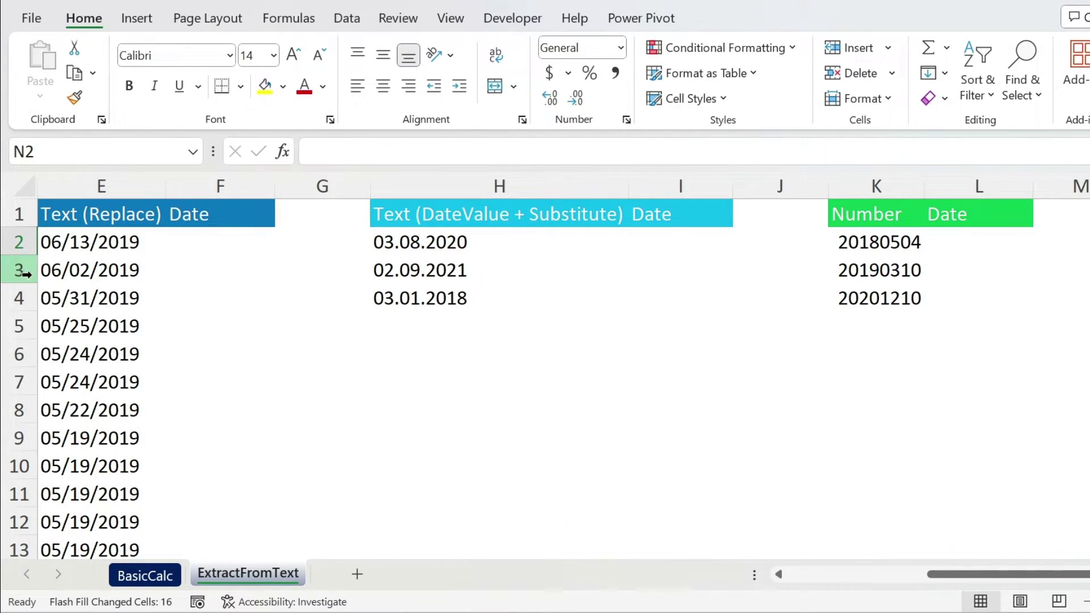
Test E2's text date with Comma Style to confirm it isn't a number, then undo.
click(49, 263)
click(71, 239)
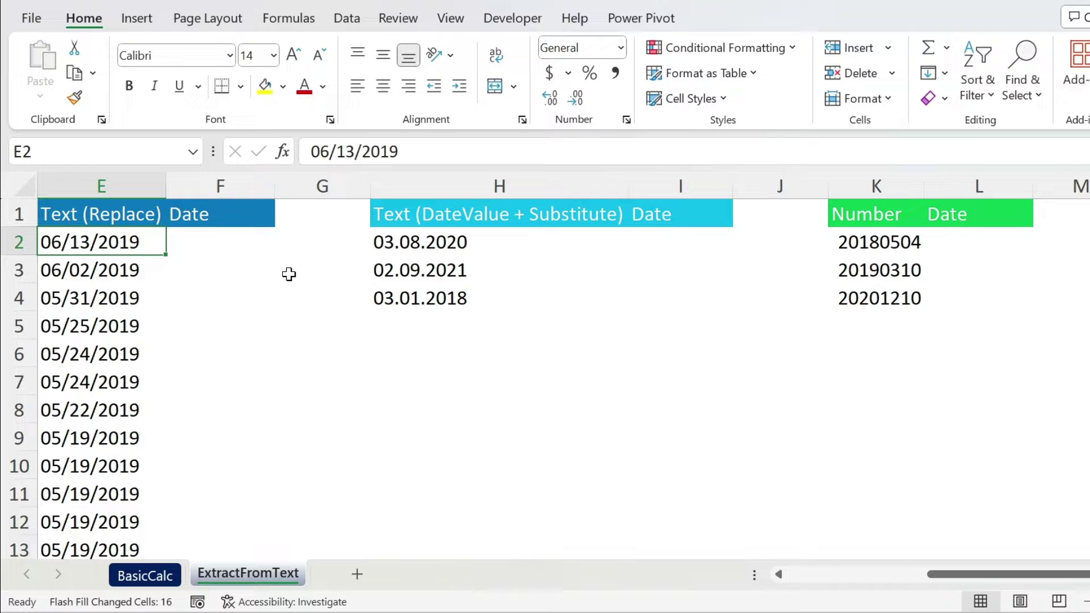
click(615, 74)
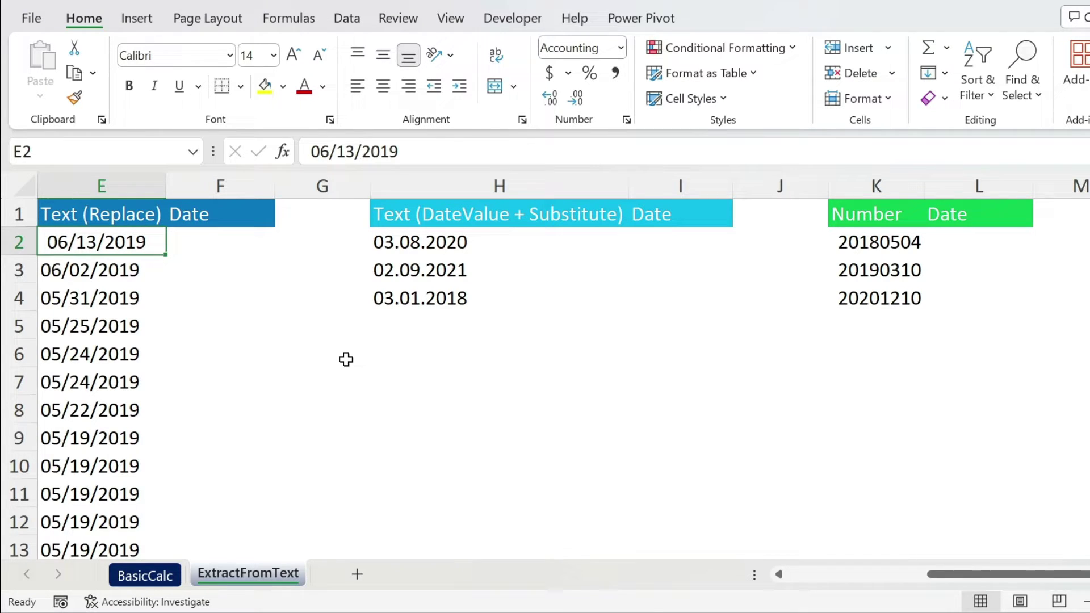
key(ctrl+z)
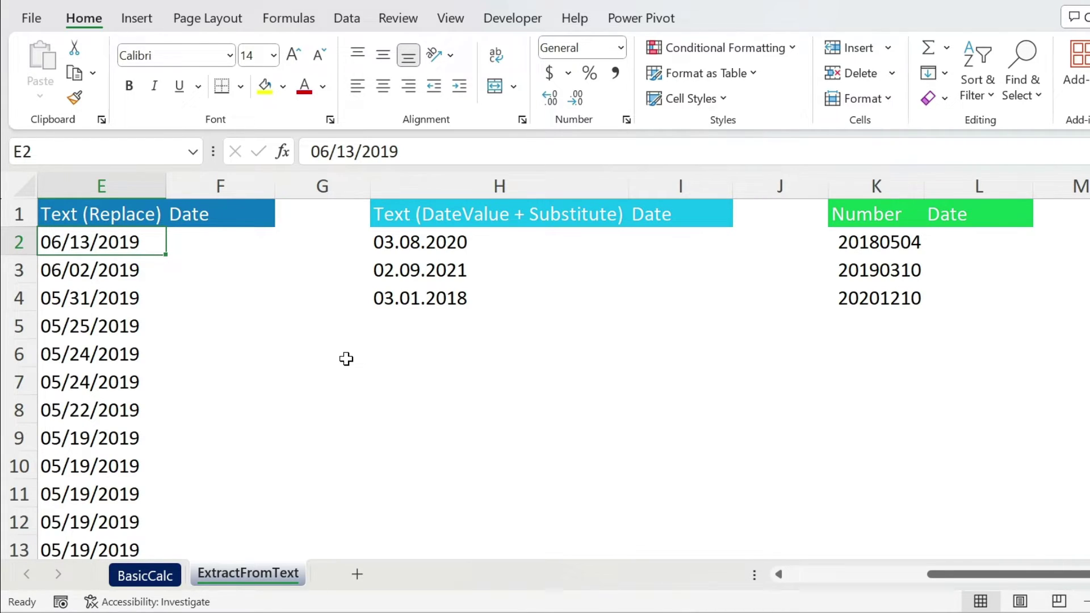
Copy the text dates E2:E27 into column F starting at F2 and bring up Find and Replace.
key(ctrl+shift+Down)
key(ctrl+c)
key(ctrl+Up)
key(Right)
key(Down)
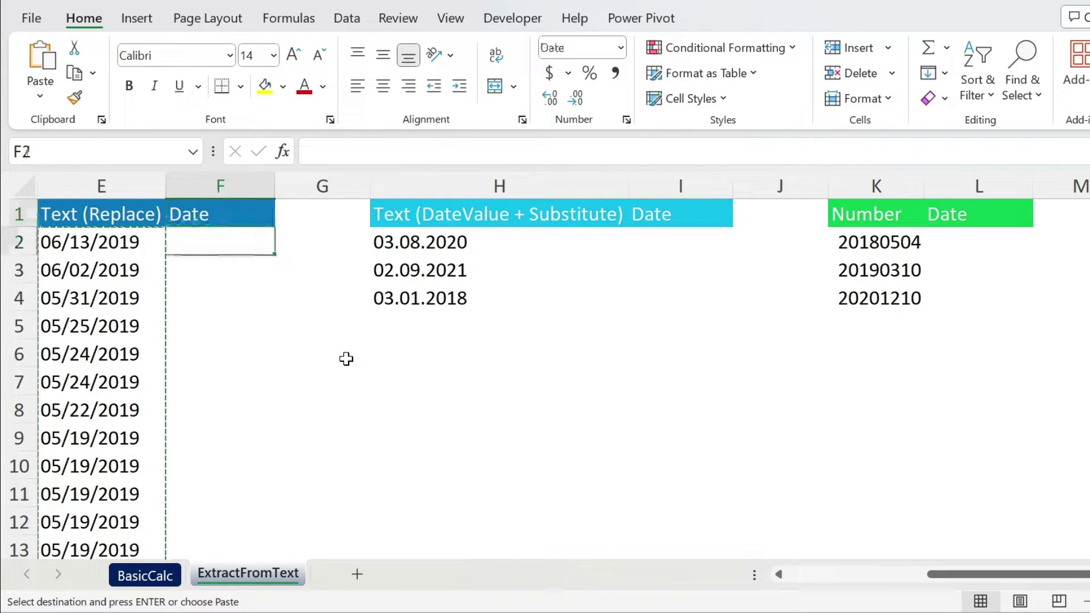
key(ctrl+v)
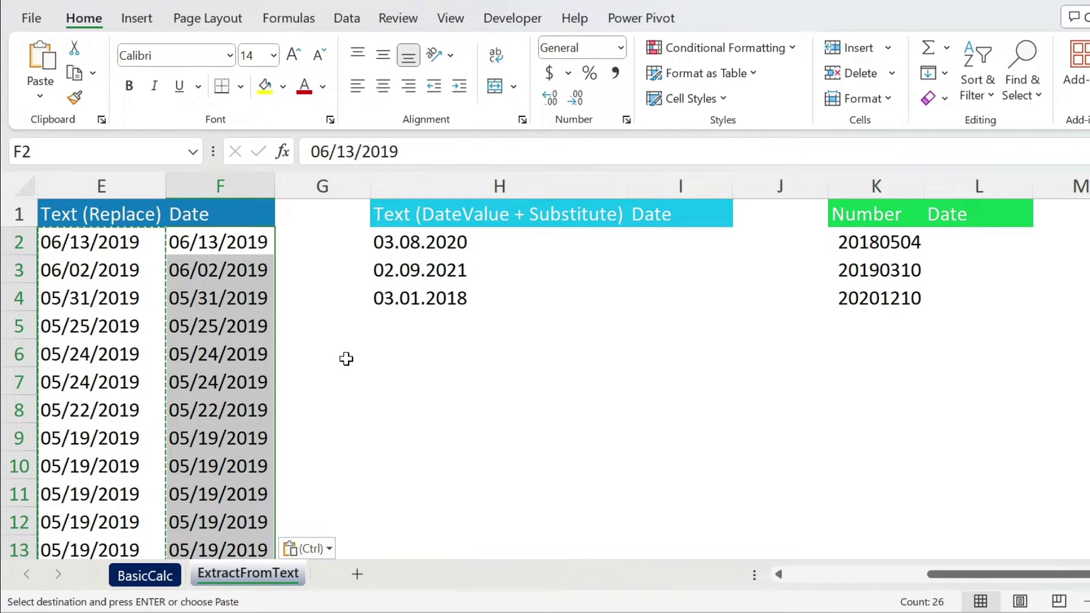
key(ctrl+h)
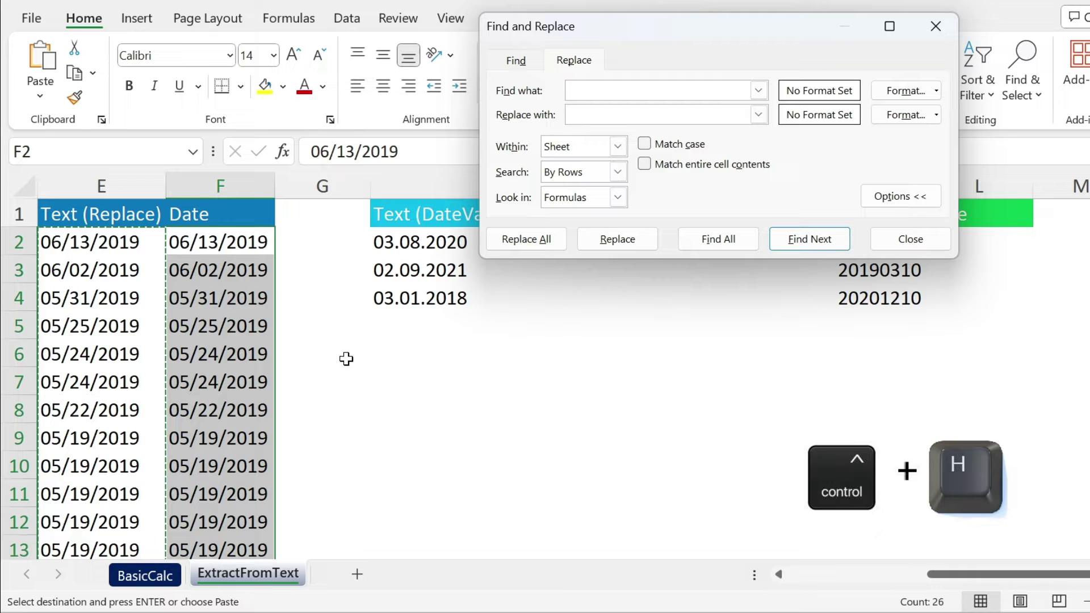
Replace all "/" with "/", making 52 replacements that convert the text dates.
drag(670, 44, 457, 220)
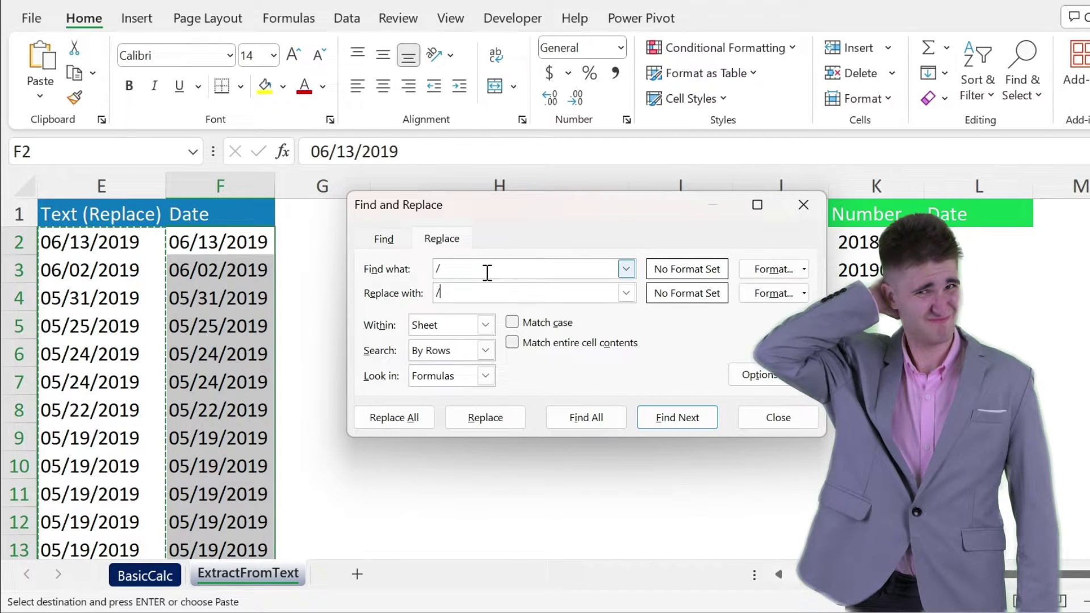
click(418, 419)
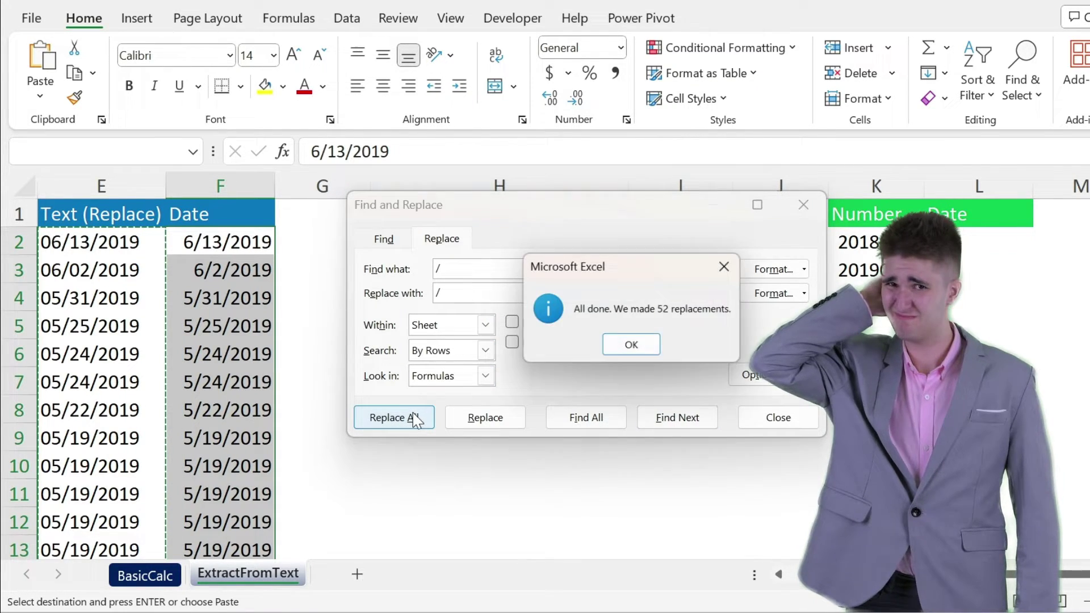
click(635, 343)
click(778, 418)
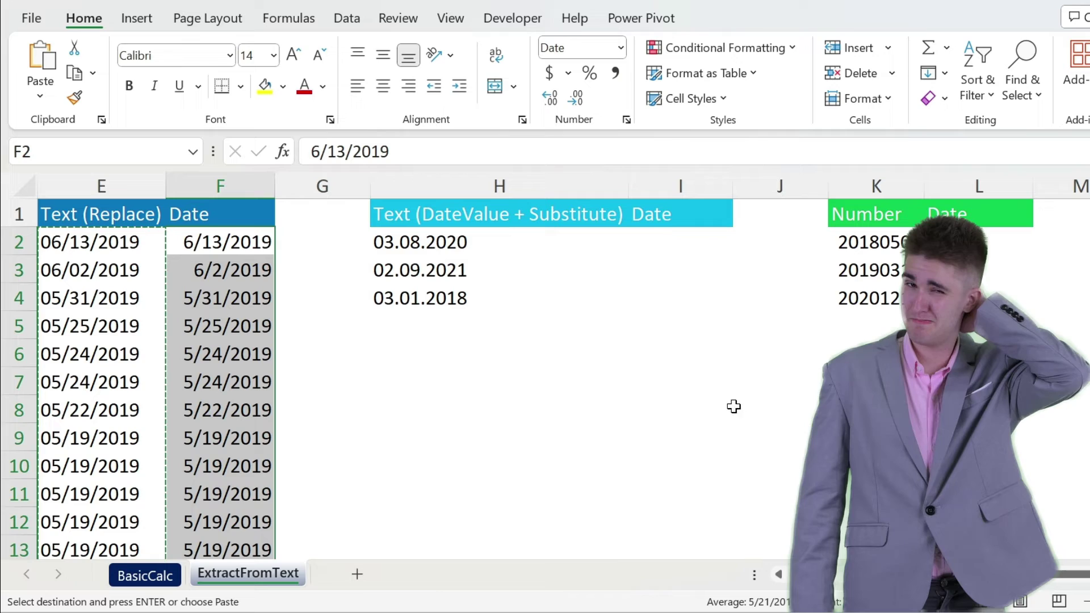
Check with Comma Style that F2 is now a real date number, then undo.
click(252, 241)
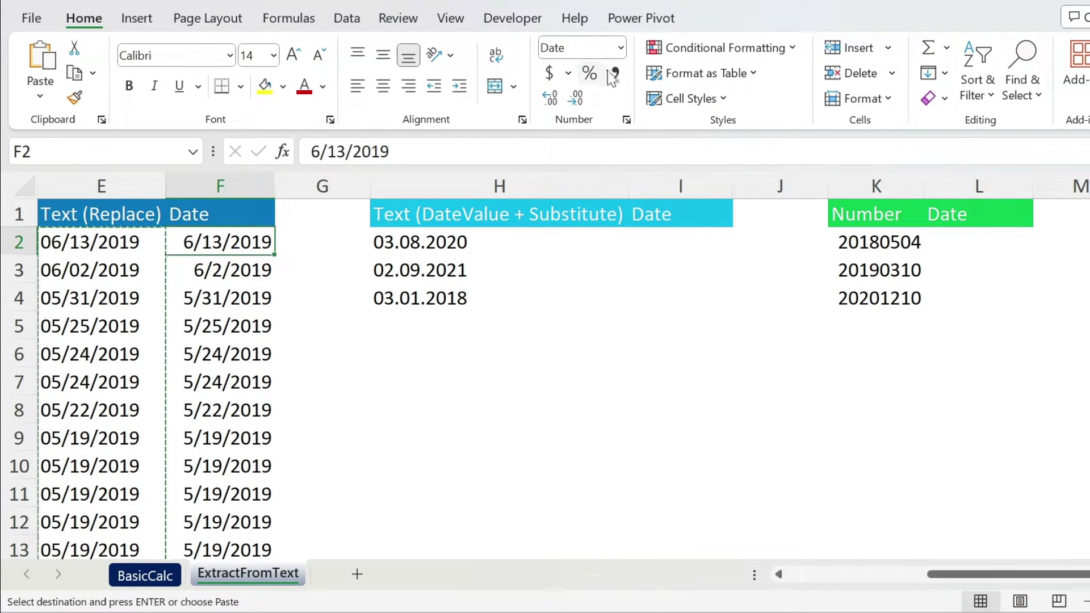
click(615, 73)
key(ctrl+z)
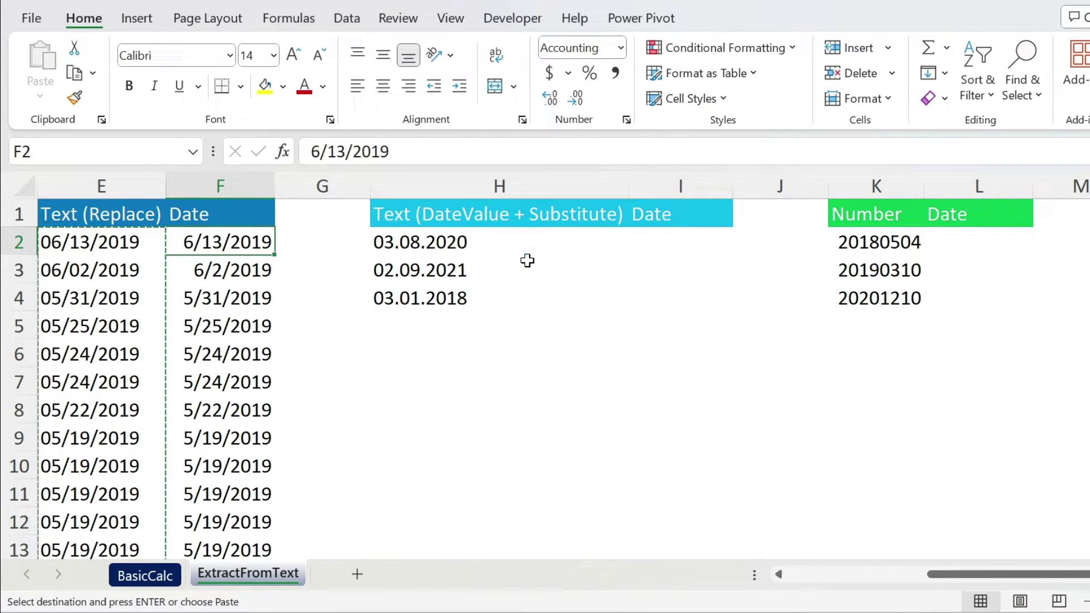
Enter =SUBSTITUTE(H2,".","/") in I2 to replace the dots in H2 with slashes.
click(565, 232)
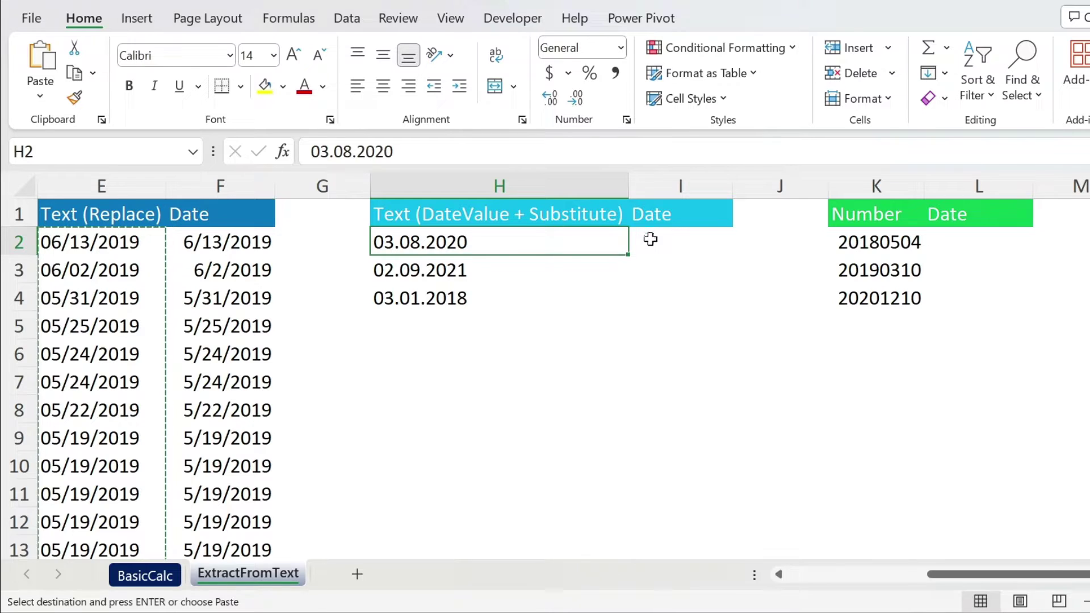
key(Right)
key(Right)
key(Right)
key(Right)
key(Right)
key(Right)
key(Right)
key(Right)
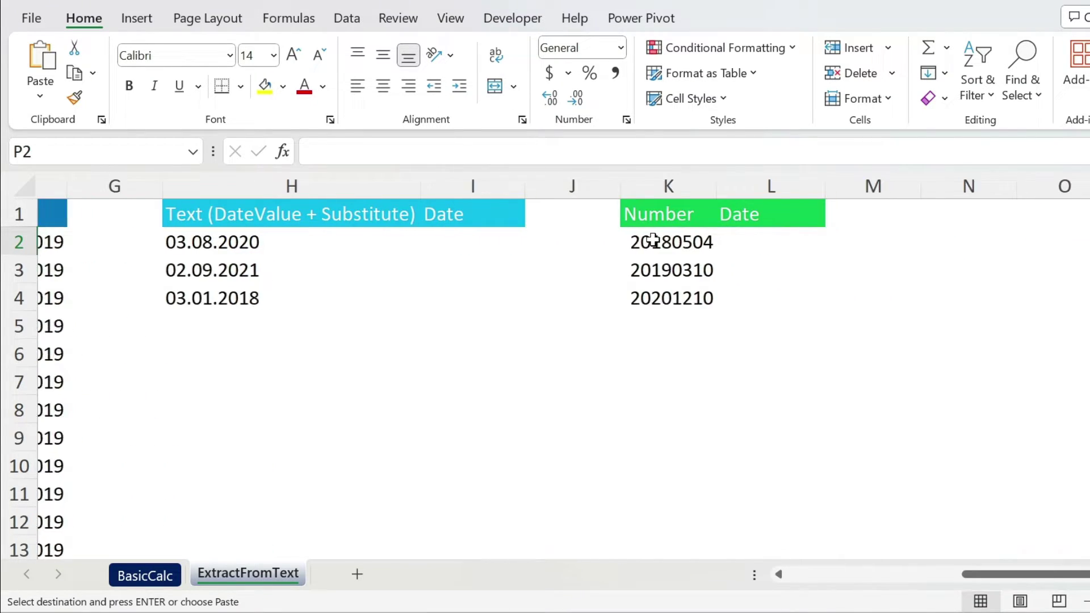
key(Left)
key(Left)
key(Left)
key(Left)
key(Left)
key(Left)
key(Left)
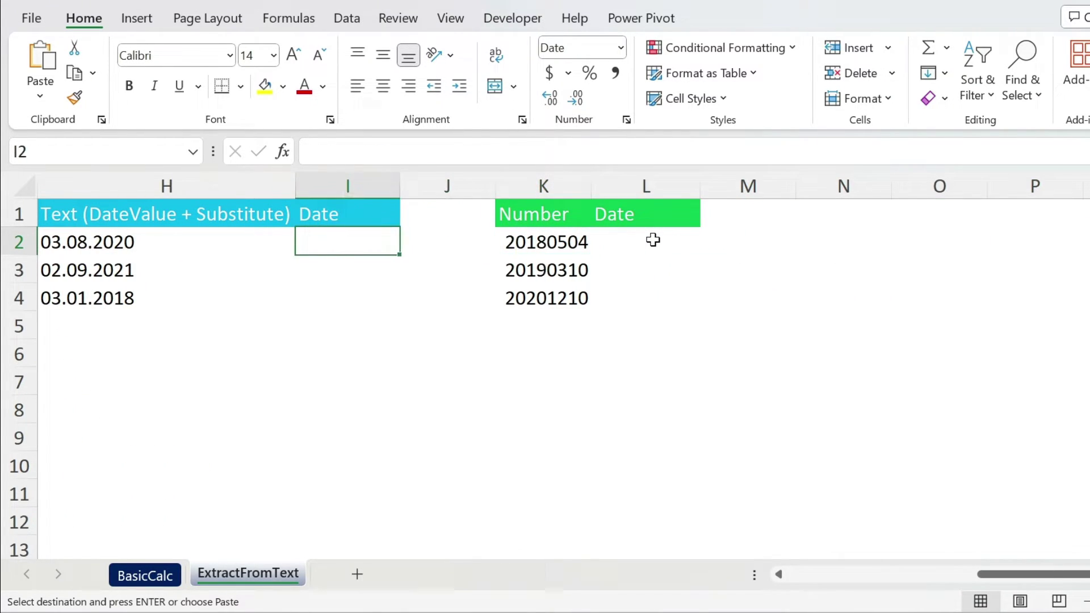
key(Left)
key(Left)
key(Right)
key(Right)
key(Right)
key(Right)
key(Left)
key(Left)
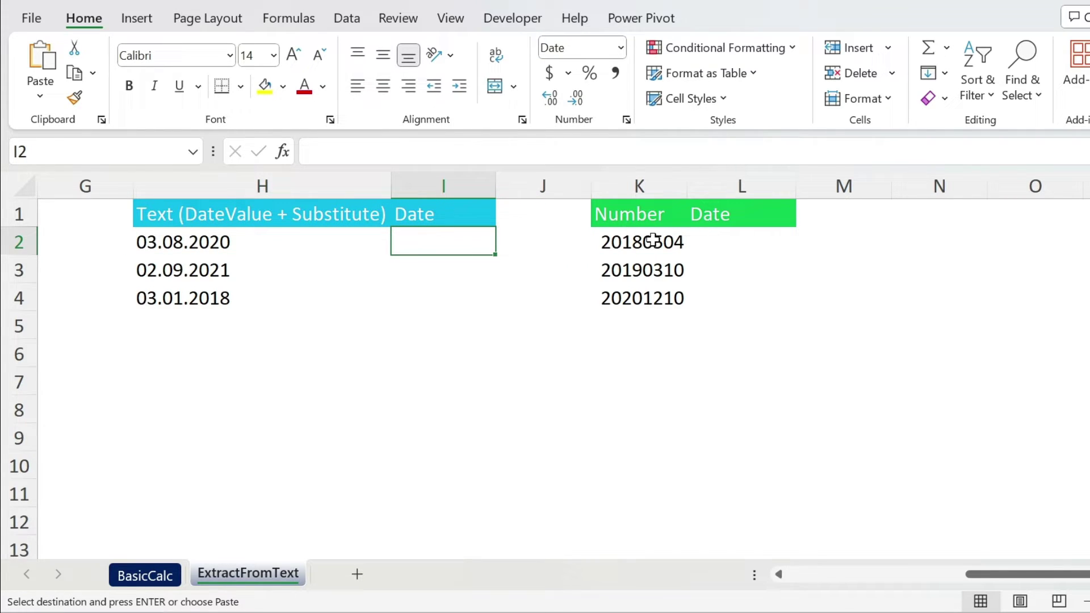
text(=sub)
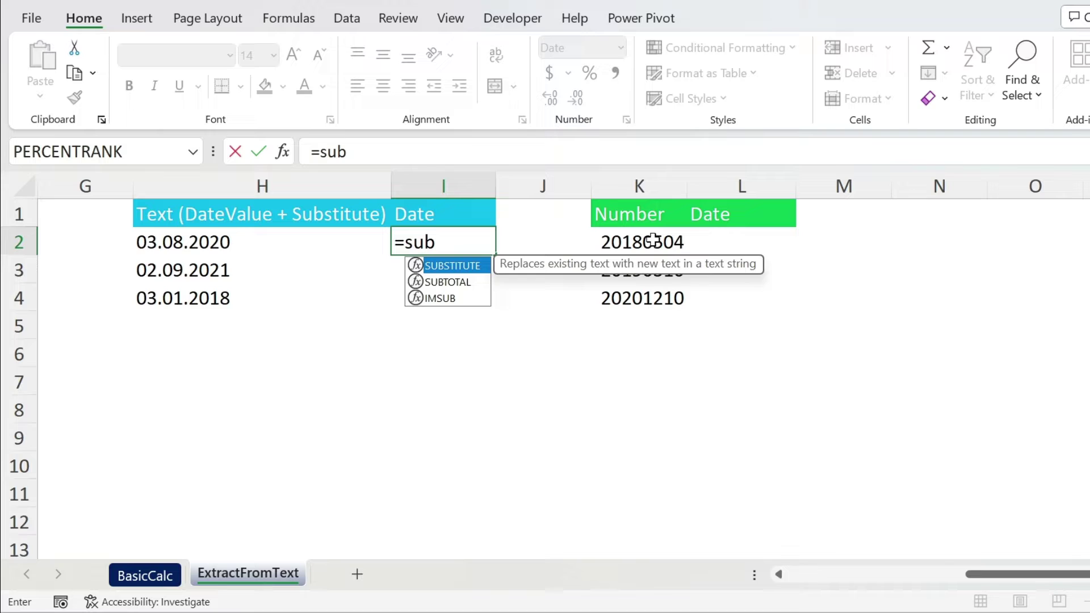
key(Tab)
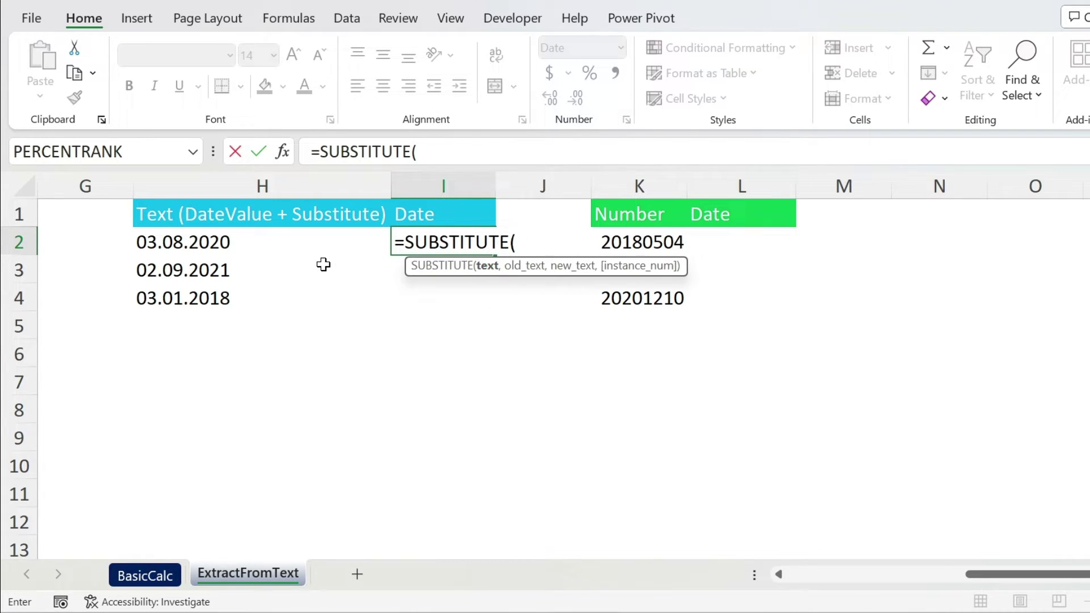
click(200, 243)
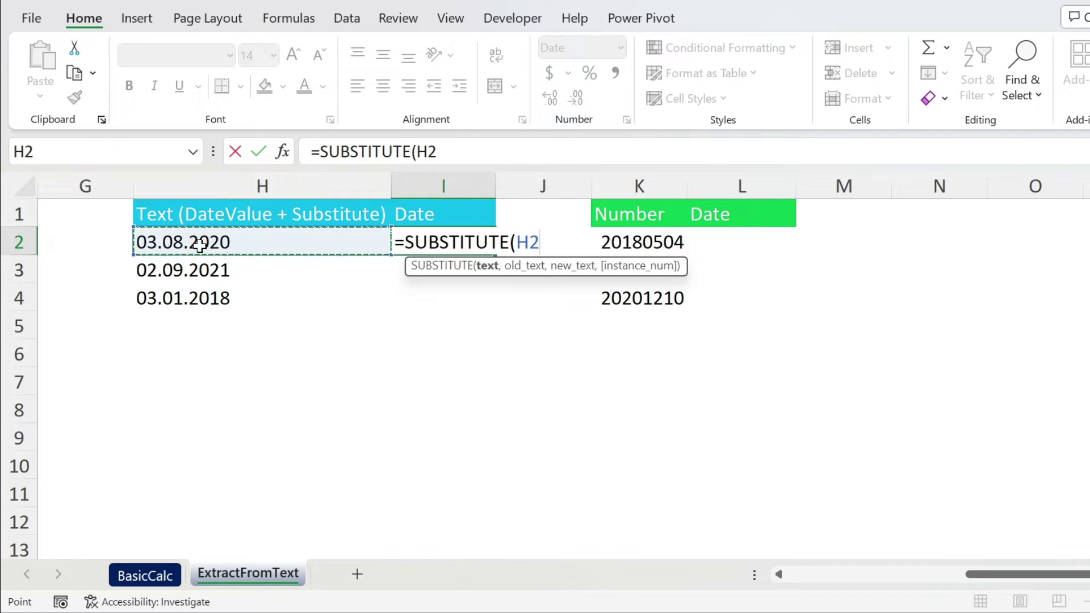
text(,)
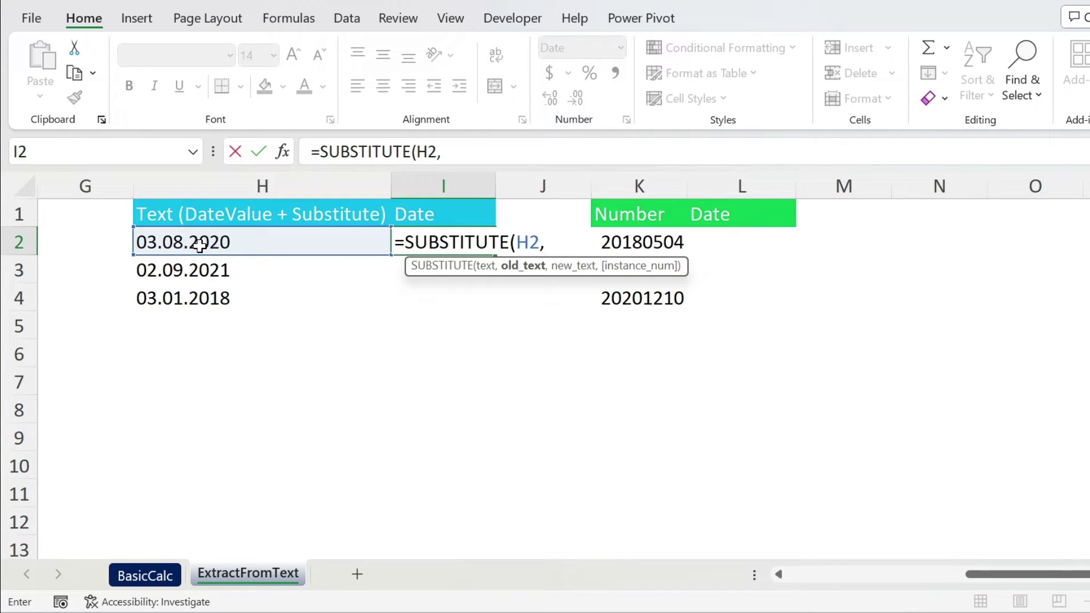
click(463, 152)
text(".")
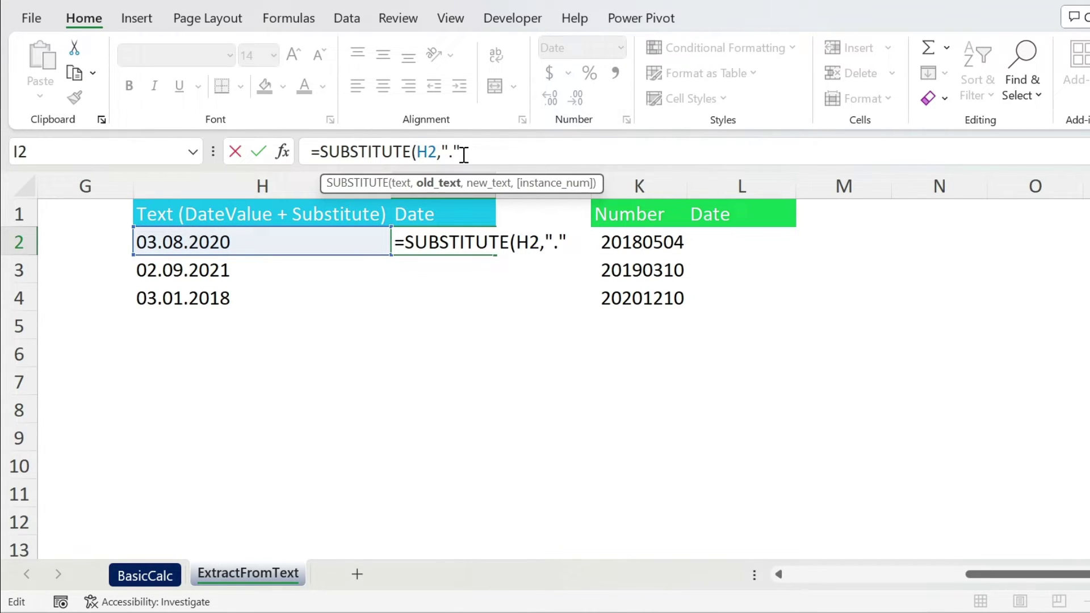
text(,)
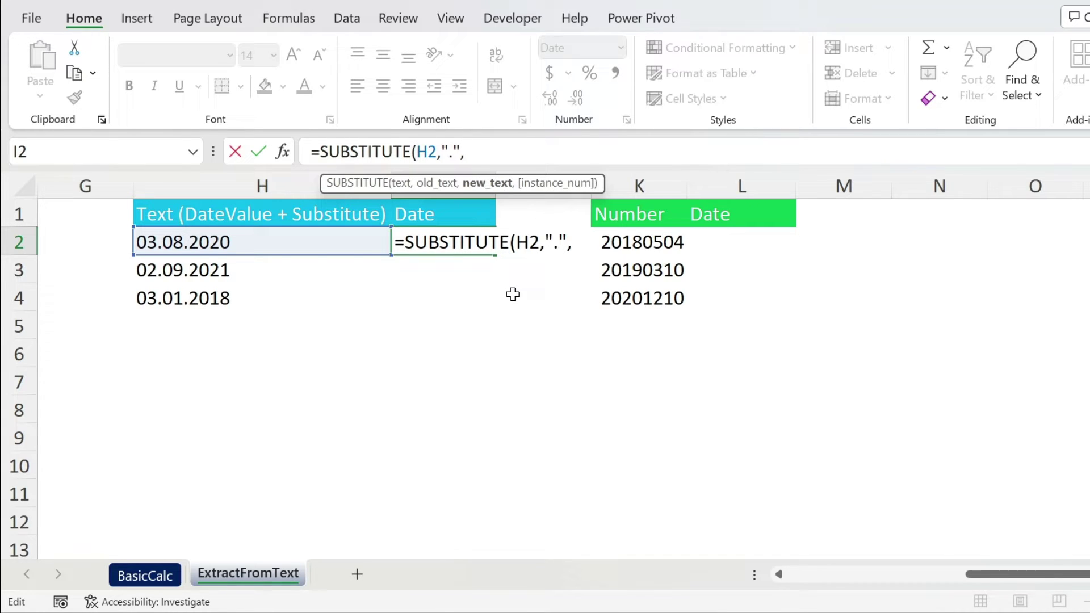
text("/)
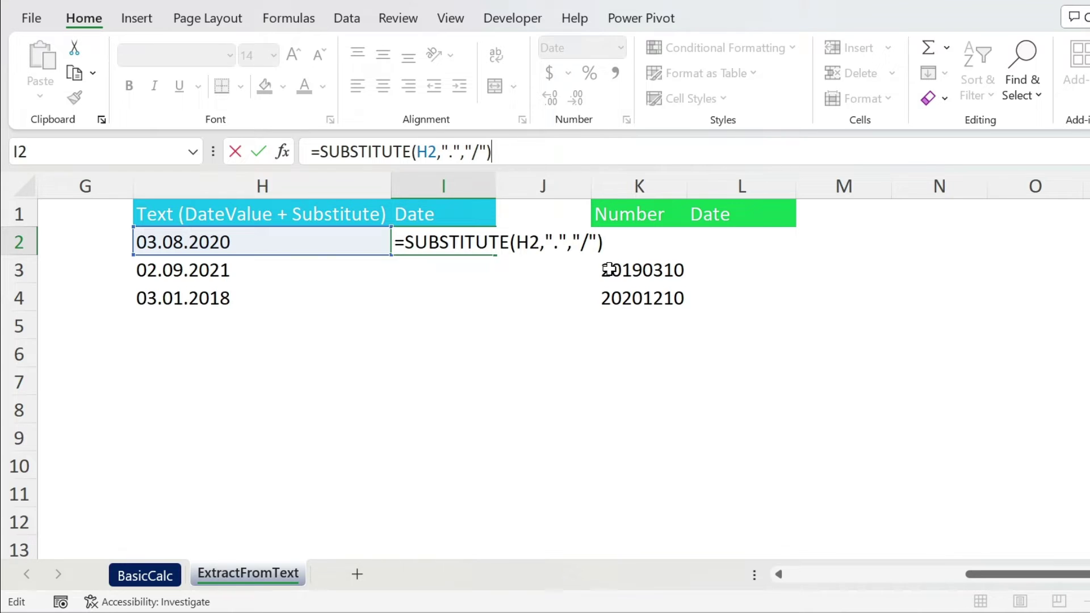
key(Return)
Fill the SUBSTITUTE formula down to I3:I4, then try Comma Style on I2 and undo it.
key(Up)
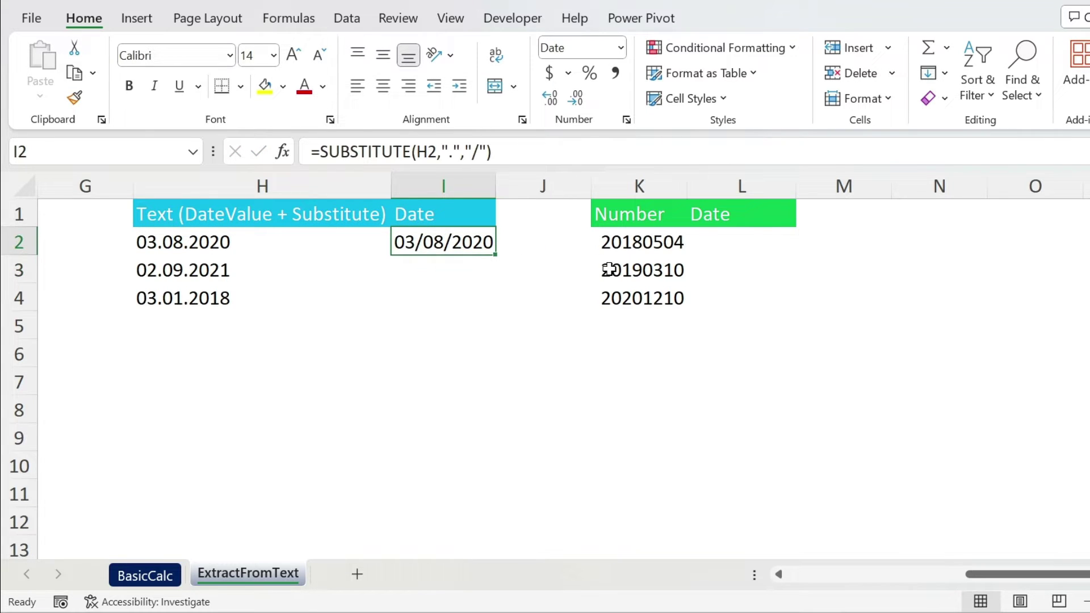
double_click(497, 256)
click(462, 243)
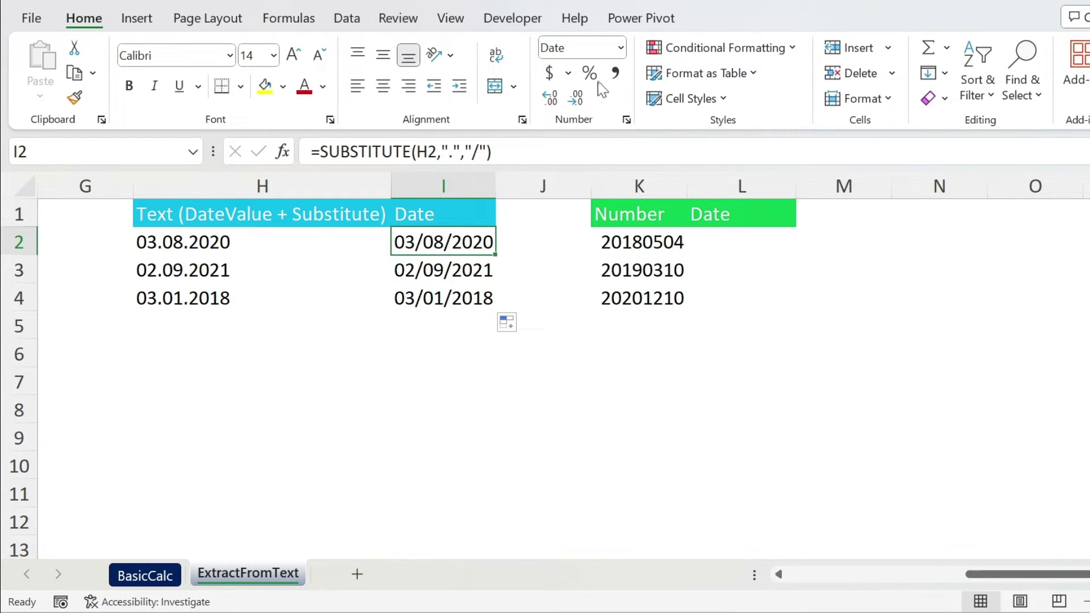
click(615, 74)
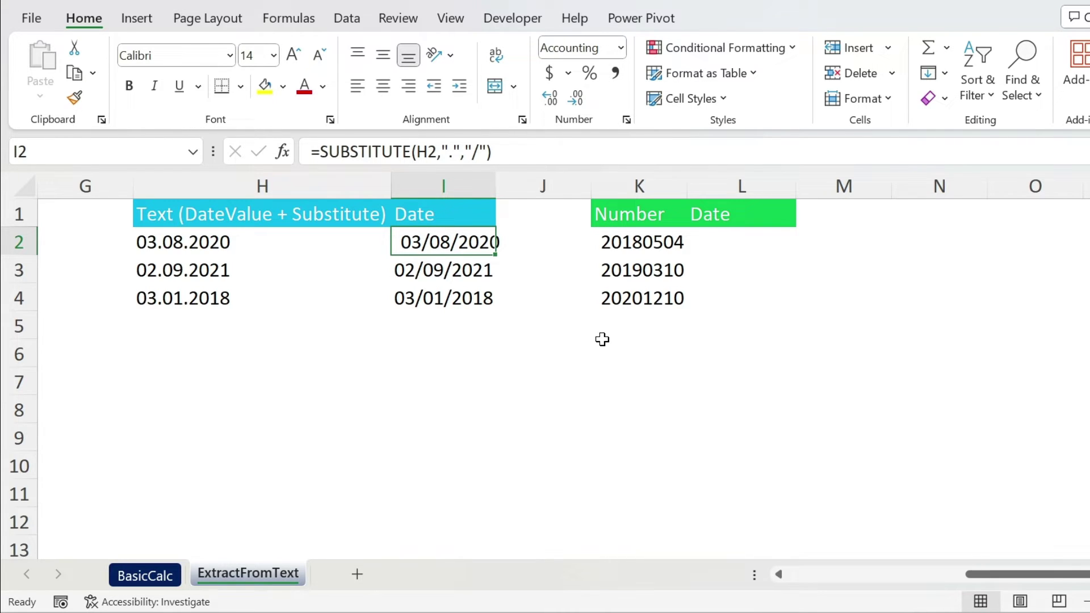
key(ctrl+z)
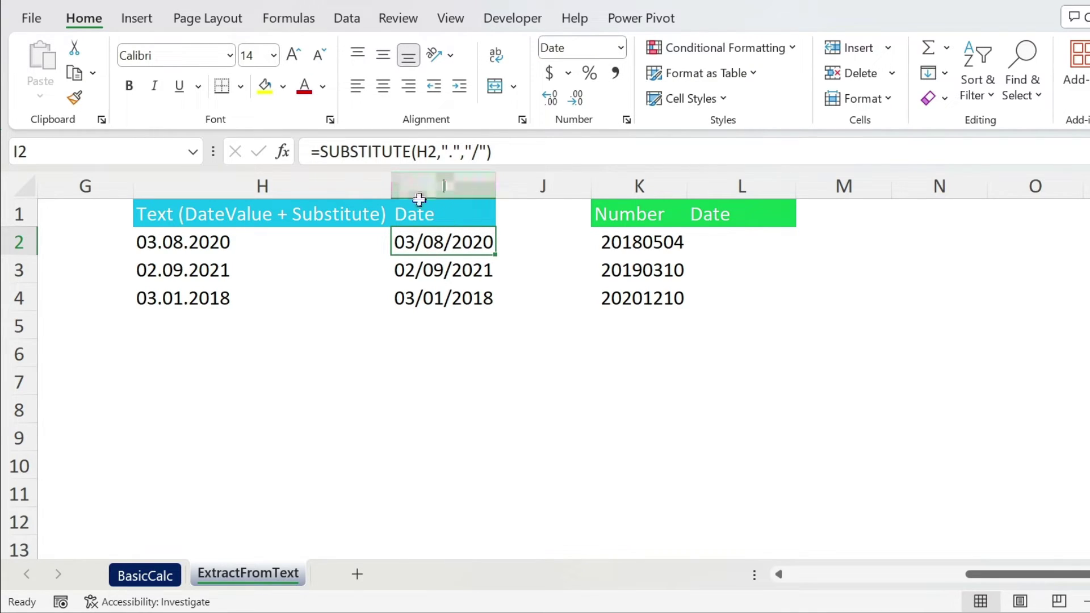
Wrap the I2 formula in DATEVALUE(...) to return a real date.
click(318, 151)
text(da)
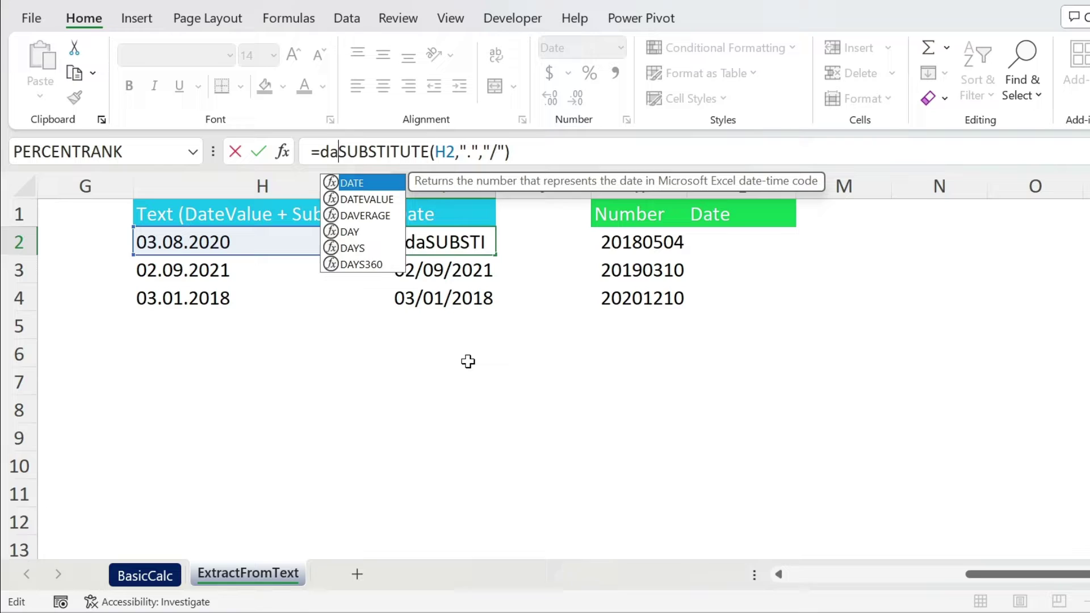
text(tevalue()
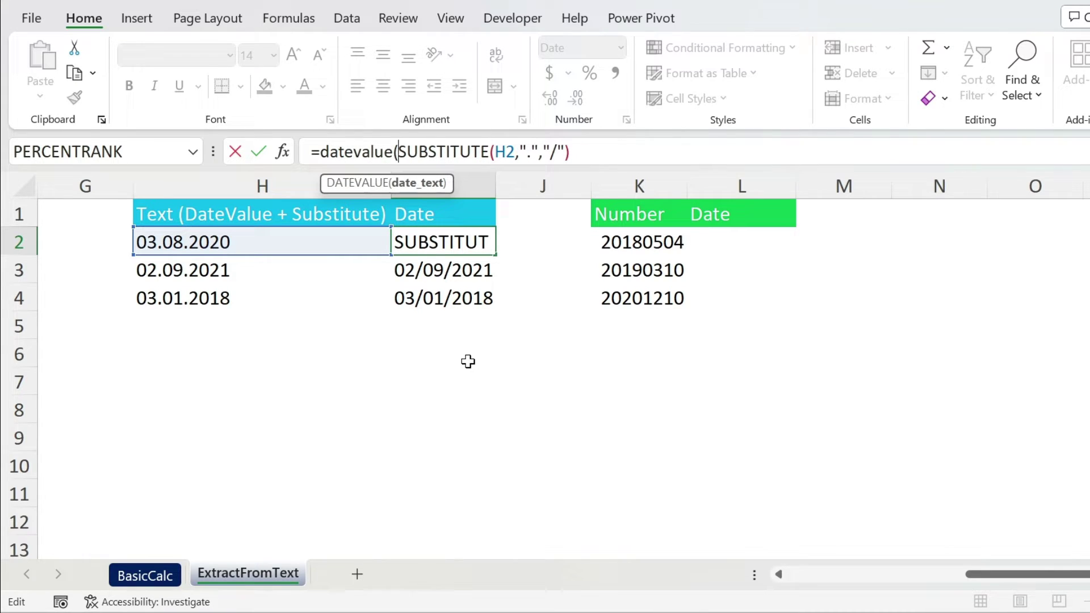
click(574, 152)
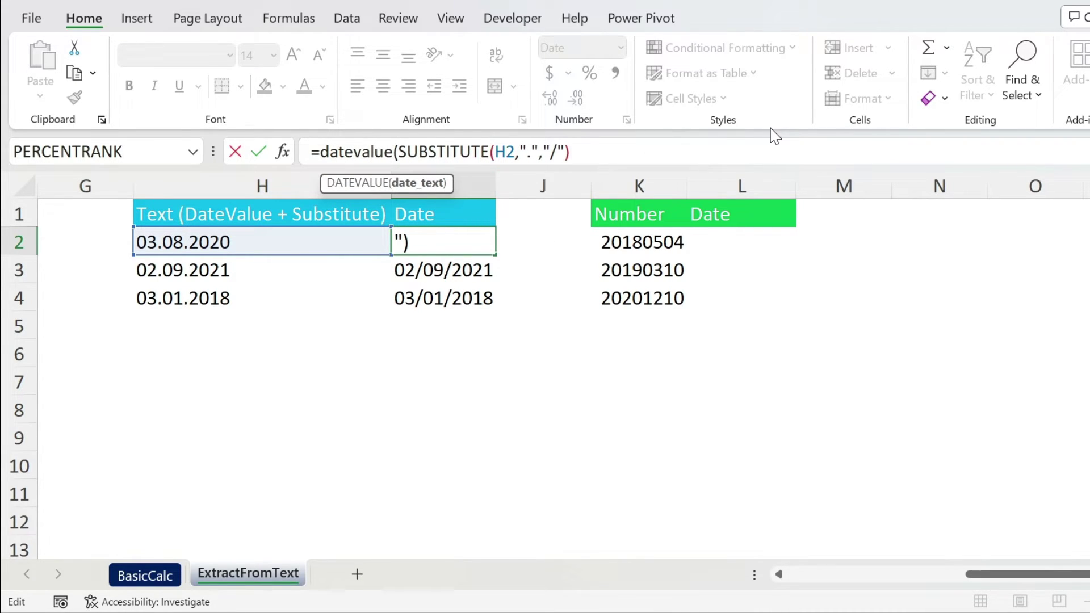
text())
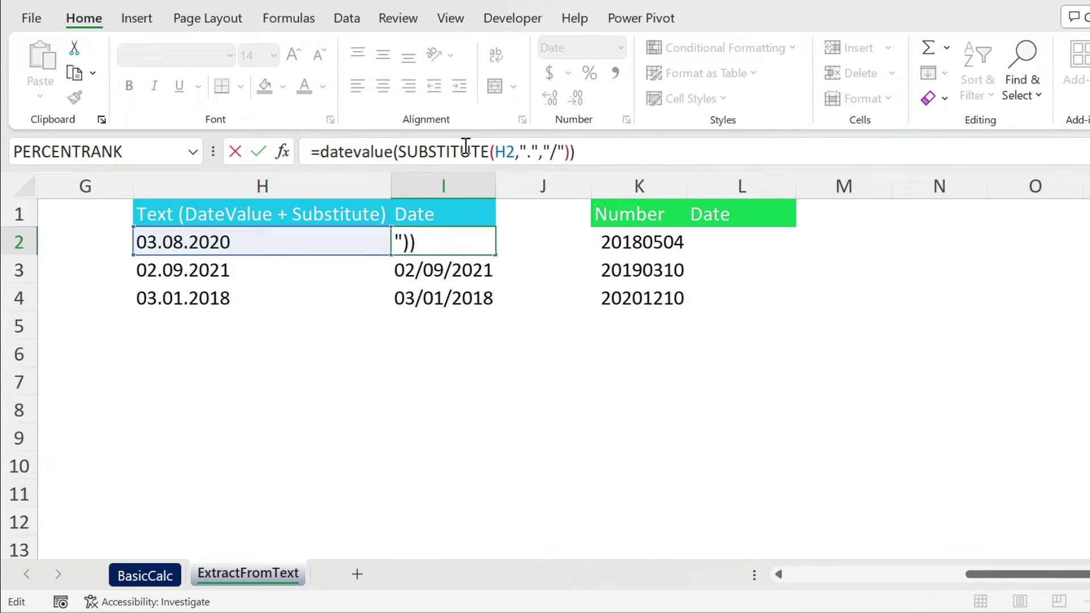
key(Return)
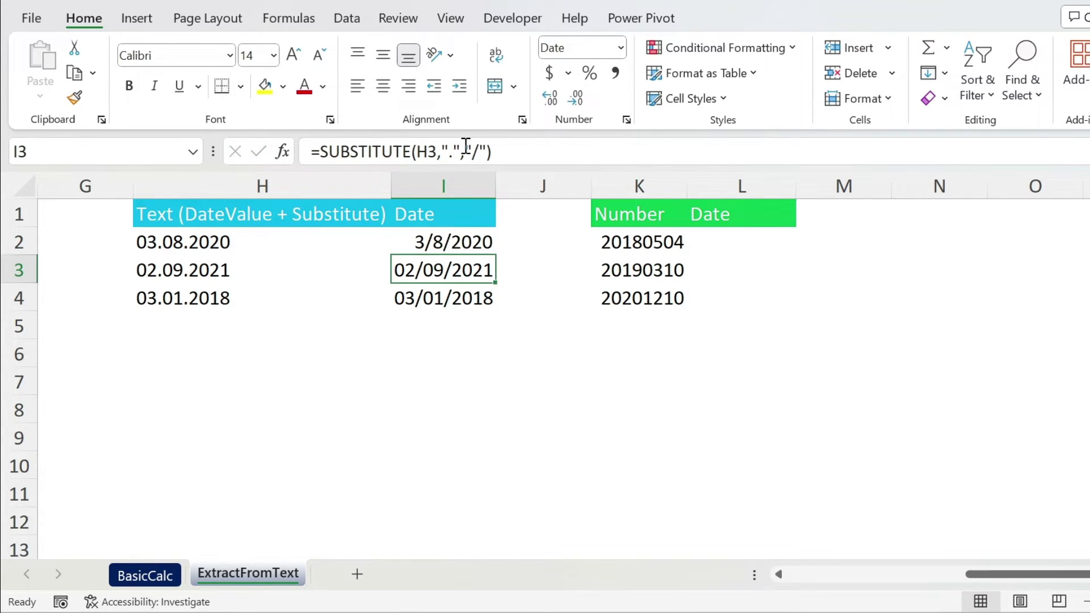
Fill the DATEVALUE formula down to I3:I4, then test Comma Style on I2 and undo it.
click(488, 244)
double_click(496, 252)
click(460, 244)
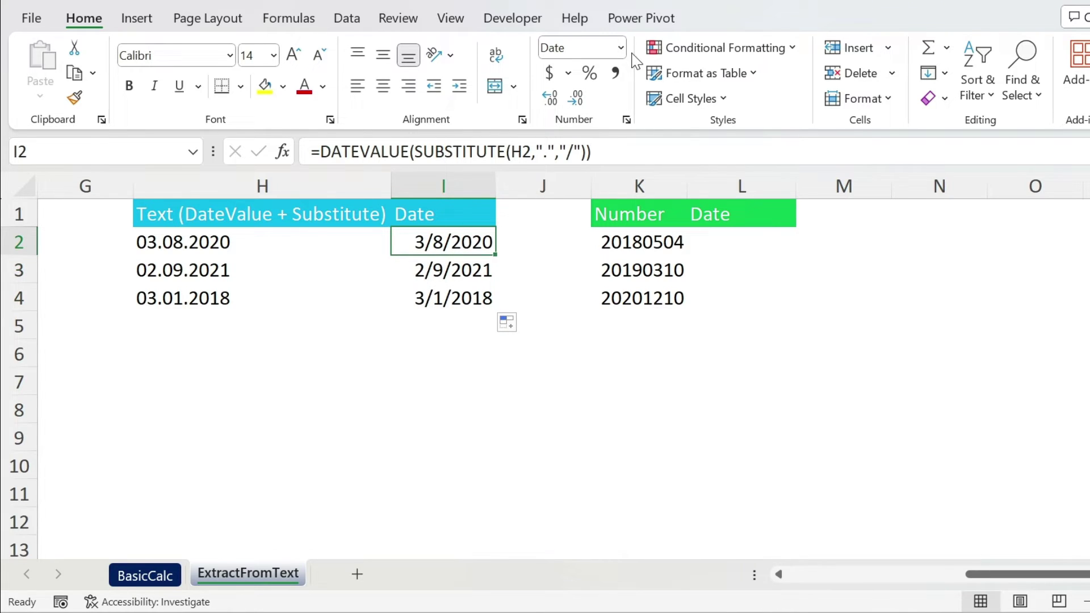
click(614, 72)
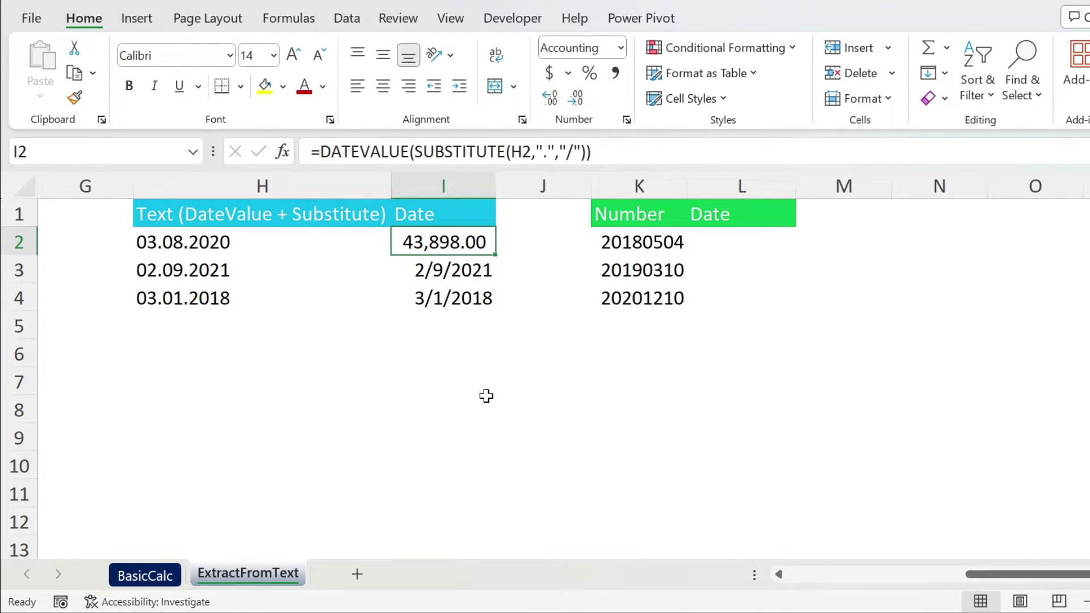
key(ctrl+z)
key(Right)
key(Right)
key(Right)
key(Right)
key(Right)
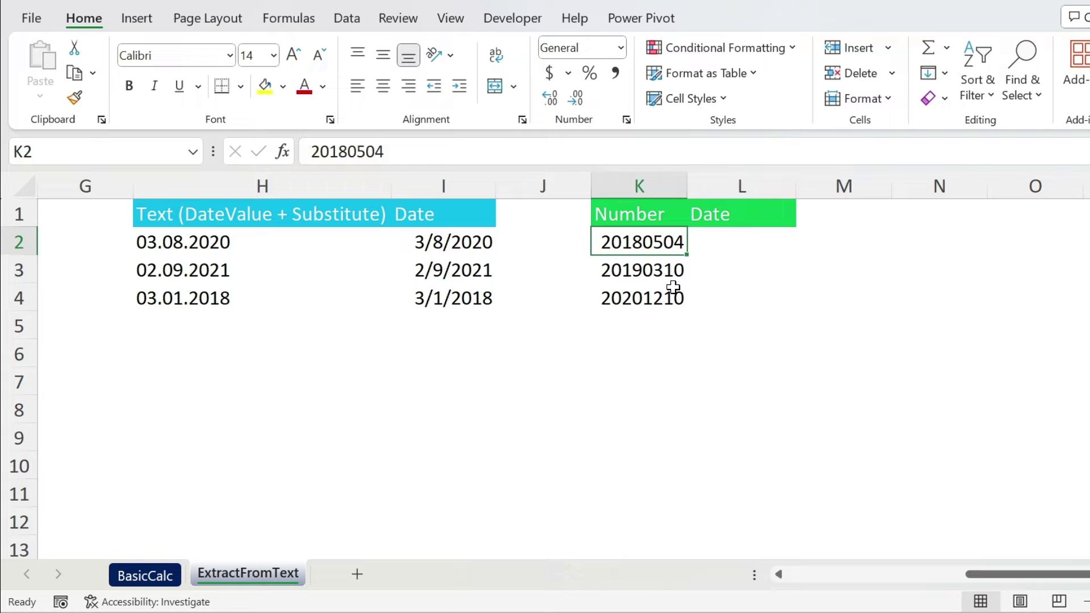
Enter =LEFT(K2,4) in L2 to extract the year 2018 from 20180504.
key(Right)
key(Right)
key(Right)
key(Right)
key(Right)
key(Right)
key(Right)
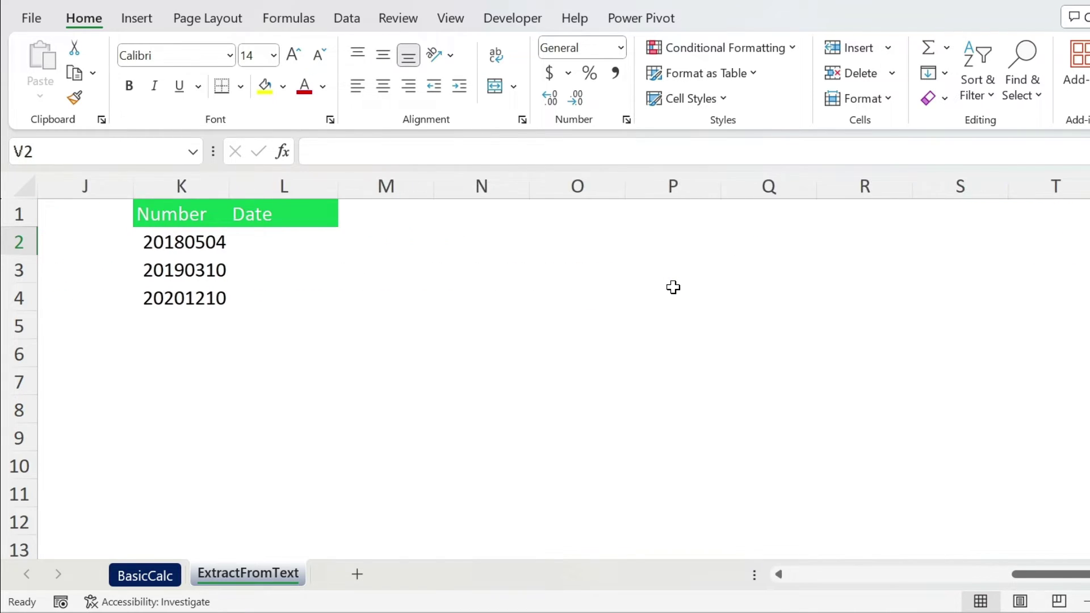
key(Left)
key(Left)
key(Left)
key(Left)
key(Left)
key(Left)
key(Left)
key(Left)
key(Left)
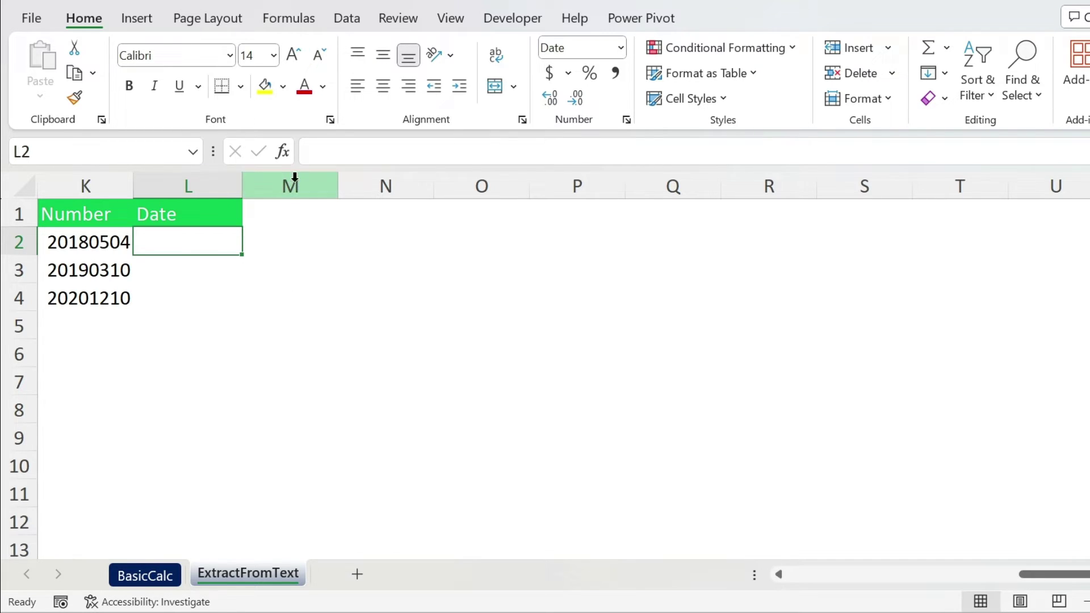
click(324, 153)
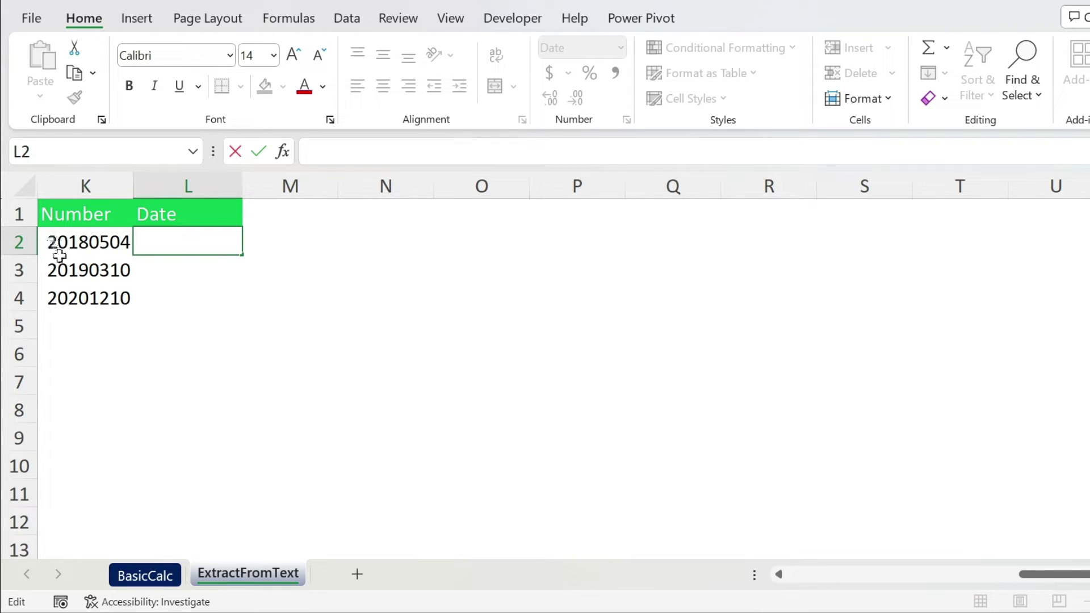
text(=left()
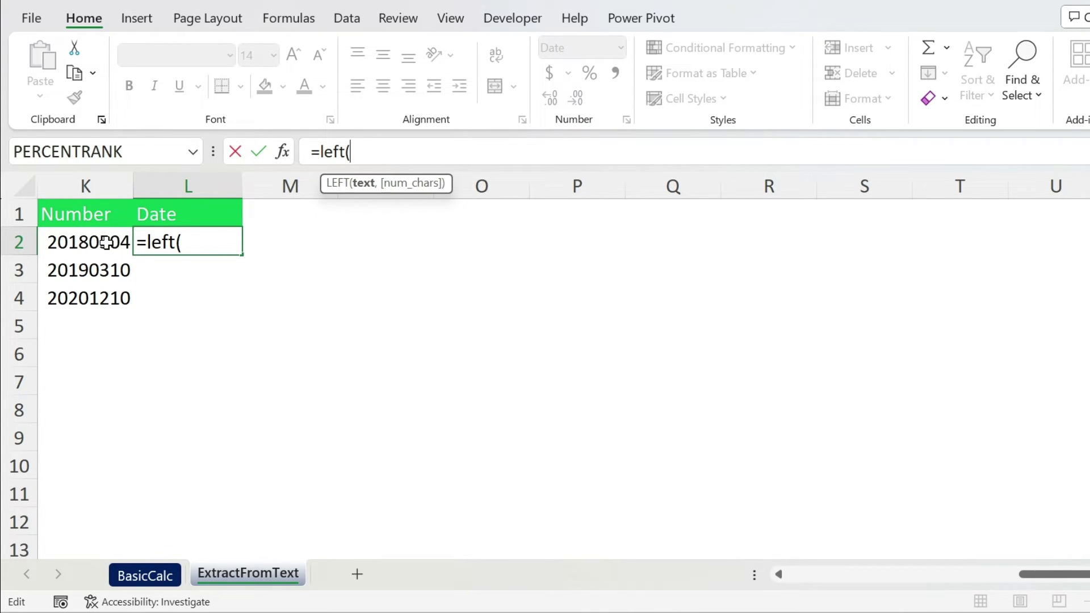
click(102, 243)
text(,)
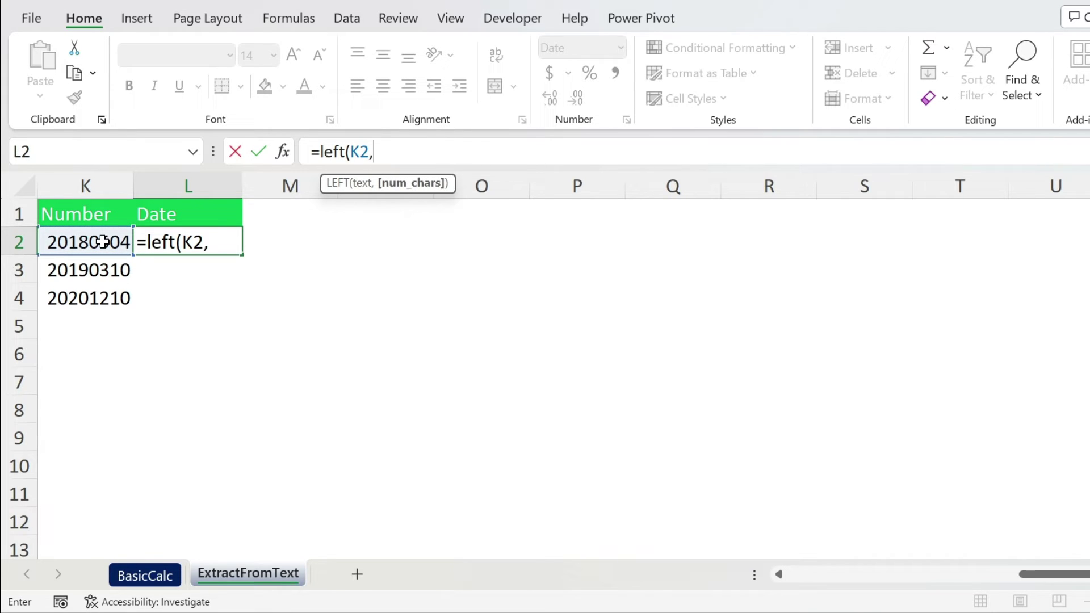
text(4))
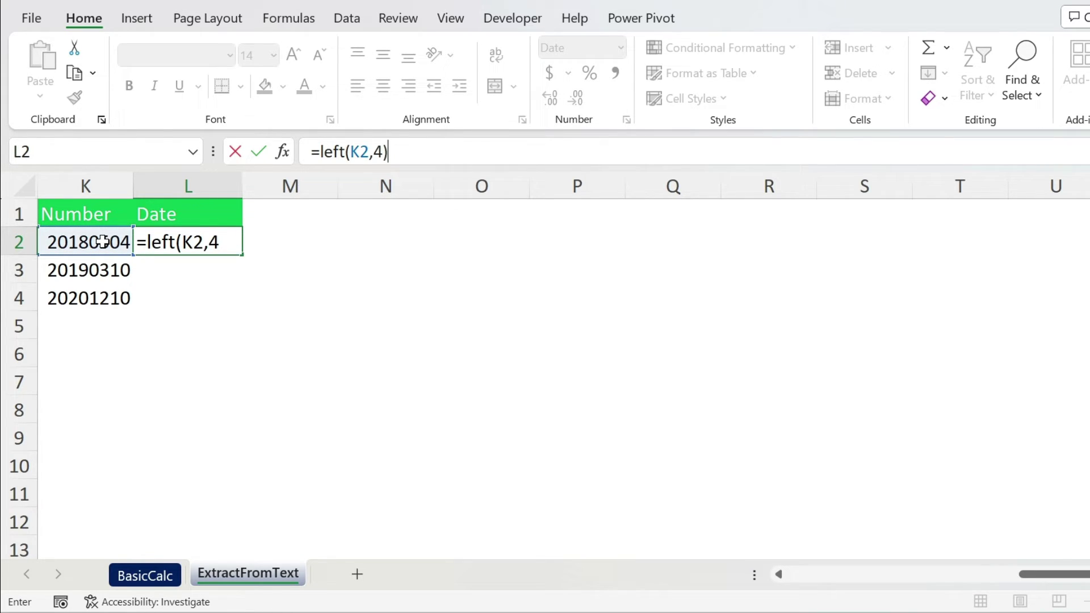
key(Return)
key(Up)
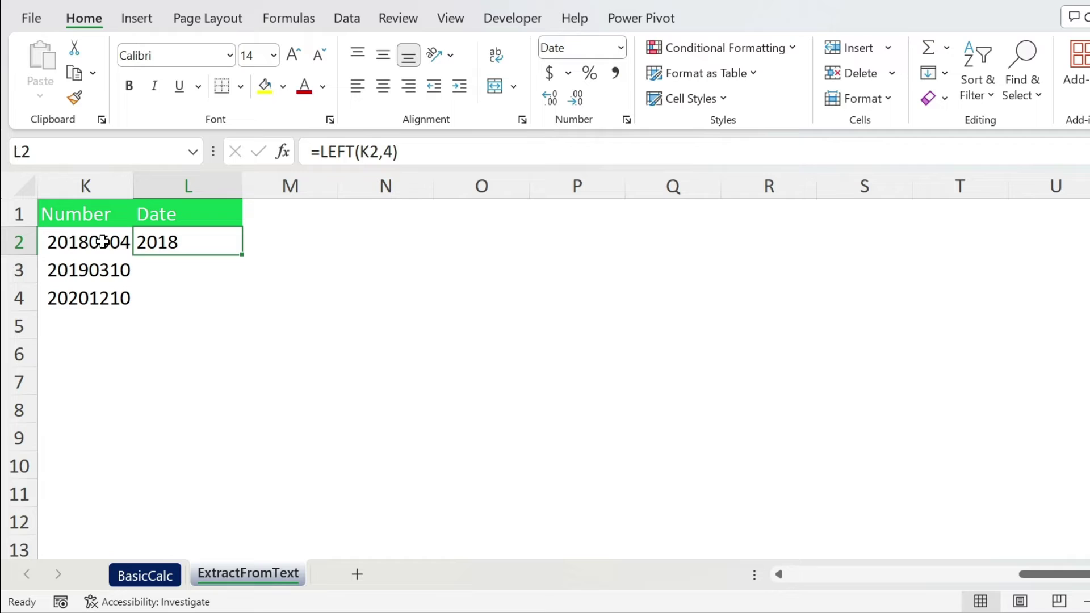
Append a hyphen and MID(K2,5,2) to the L2 formula so it shows 2018-05.
click(426, 152)
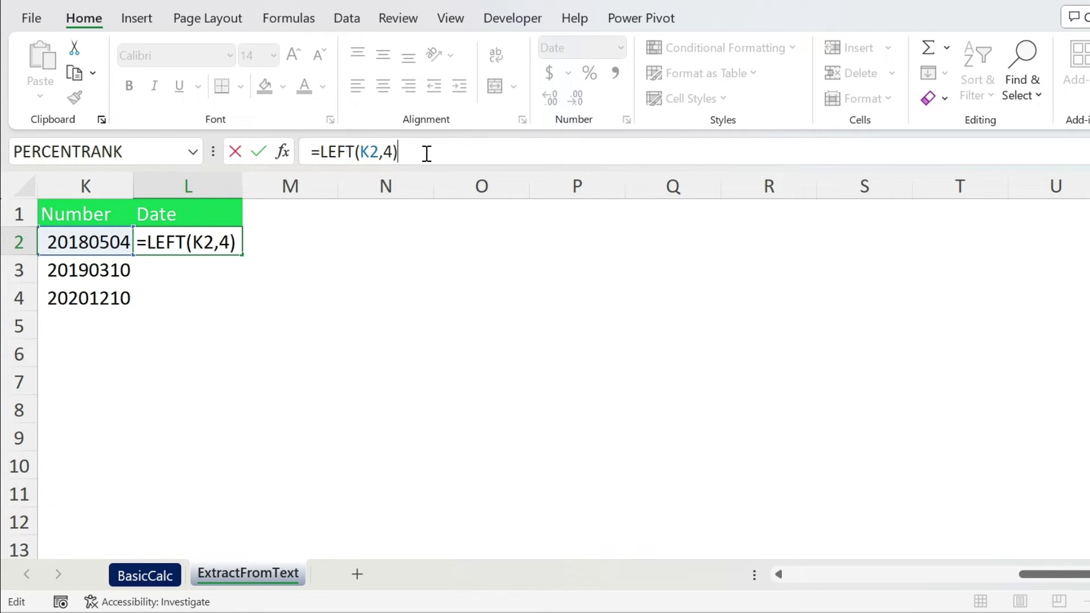
text(&"-)
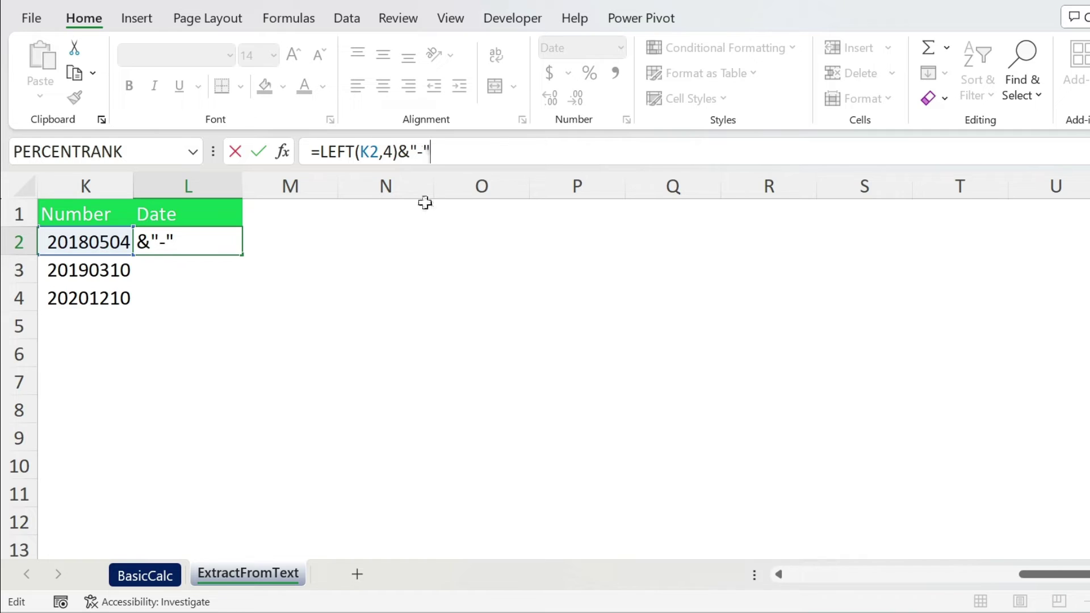
key(Return)
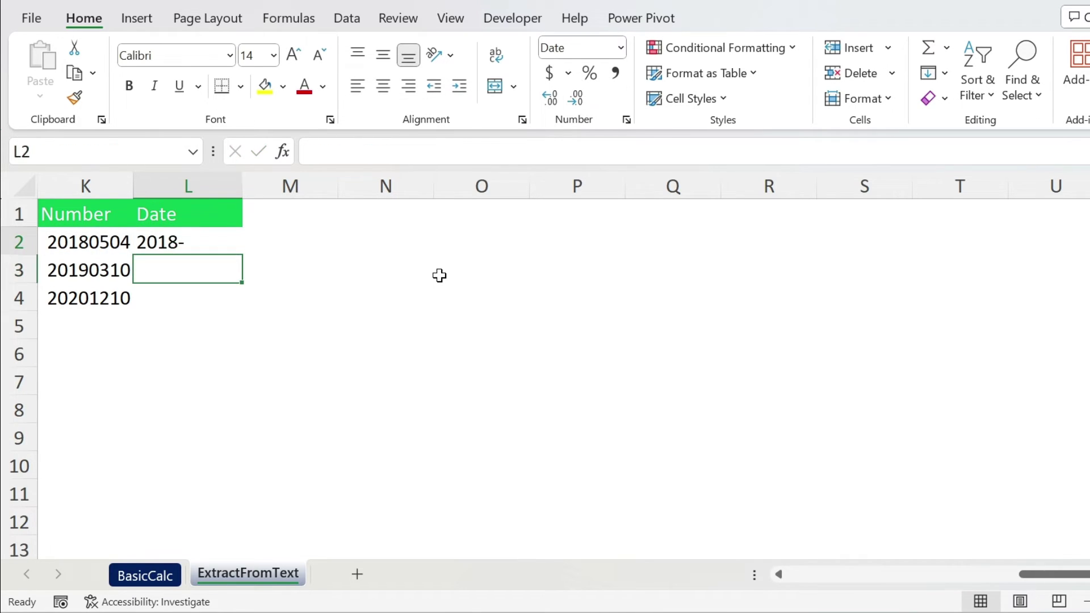
key(Up)
click(440, 151)
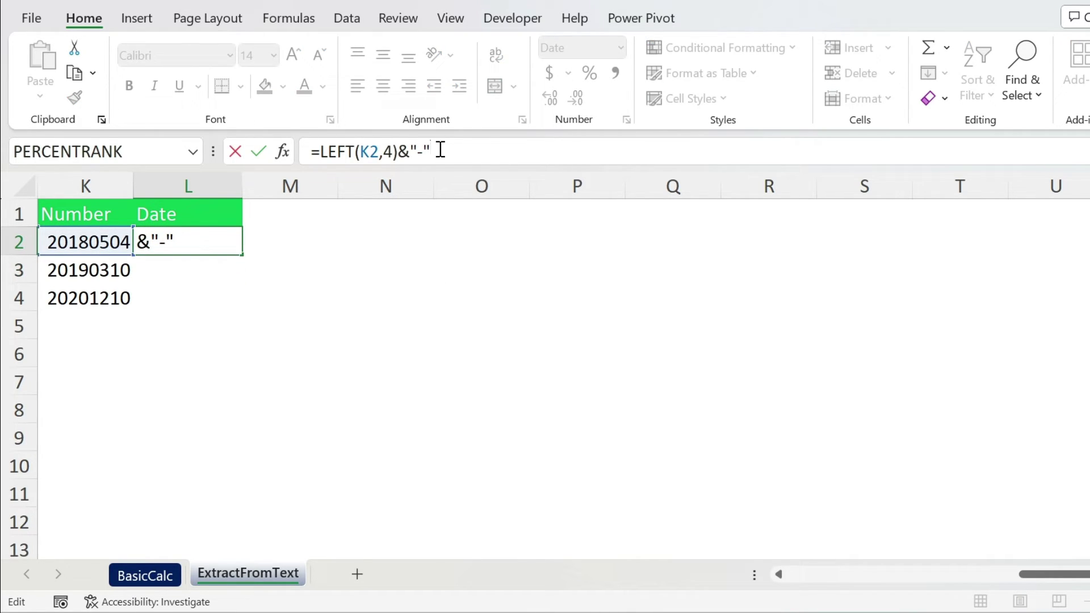
text(&)
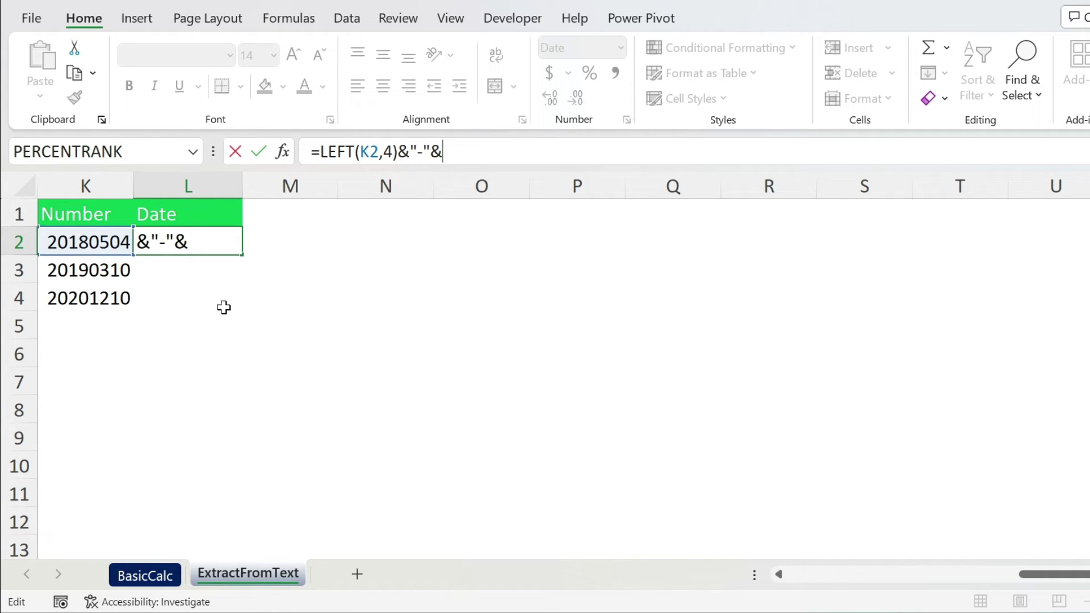
text(mid)
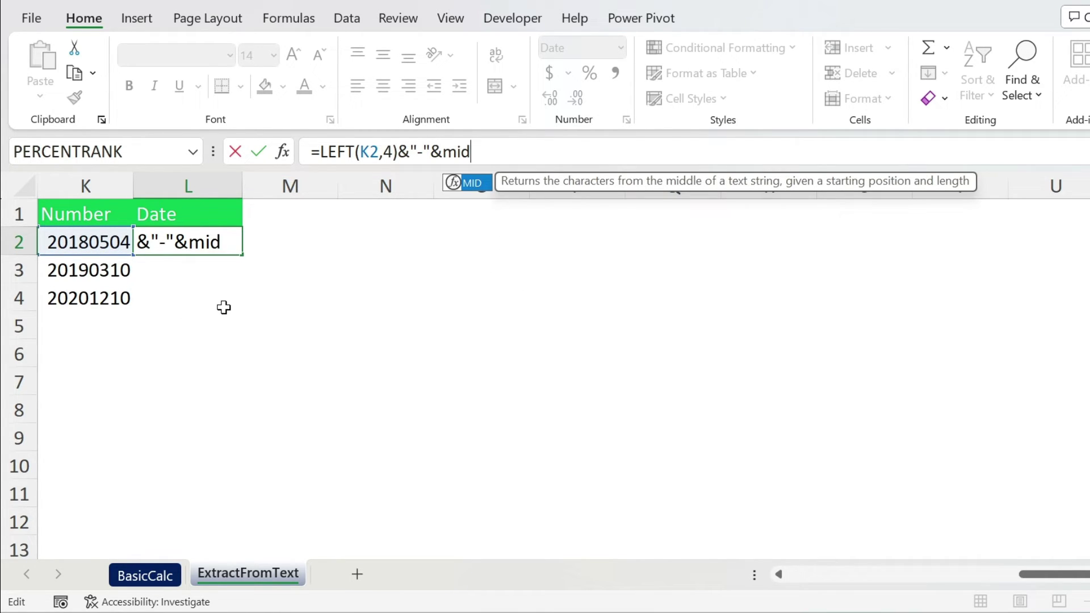
text(()
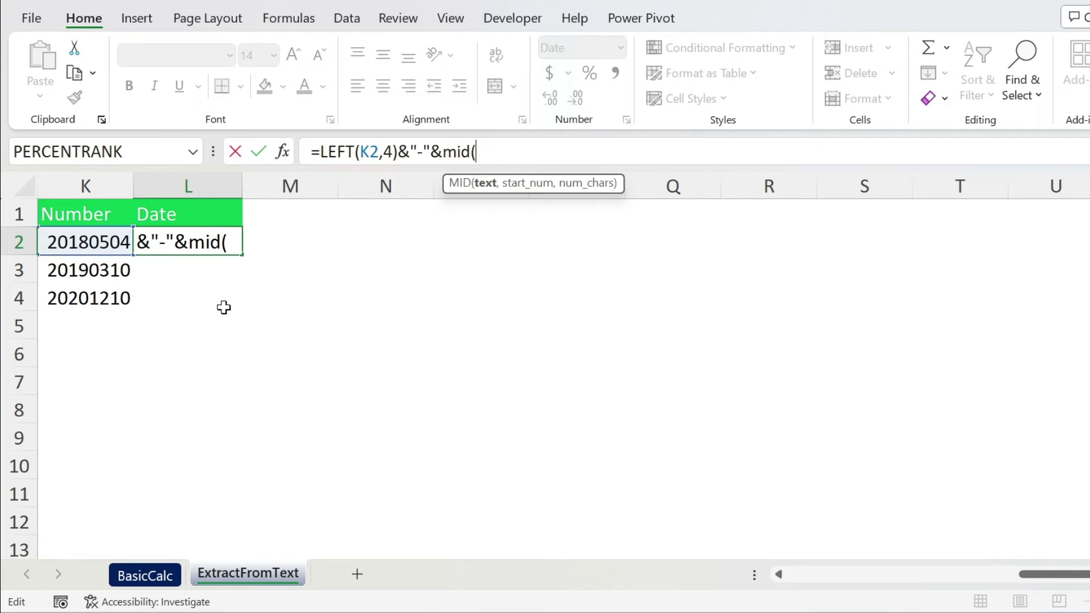
click(91, 239)
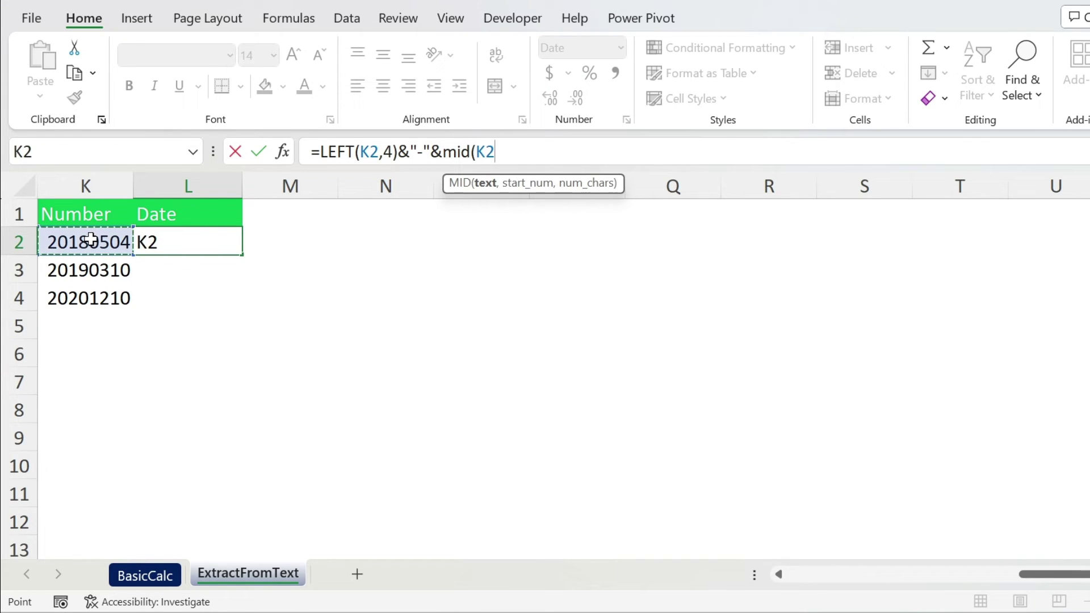
text(,)
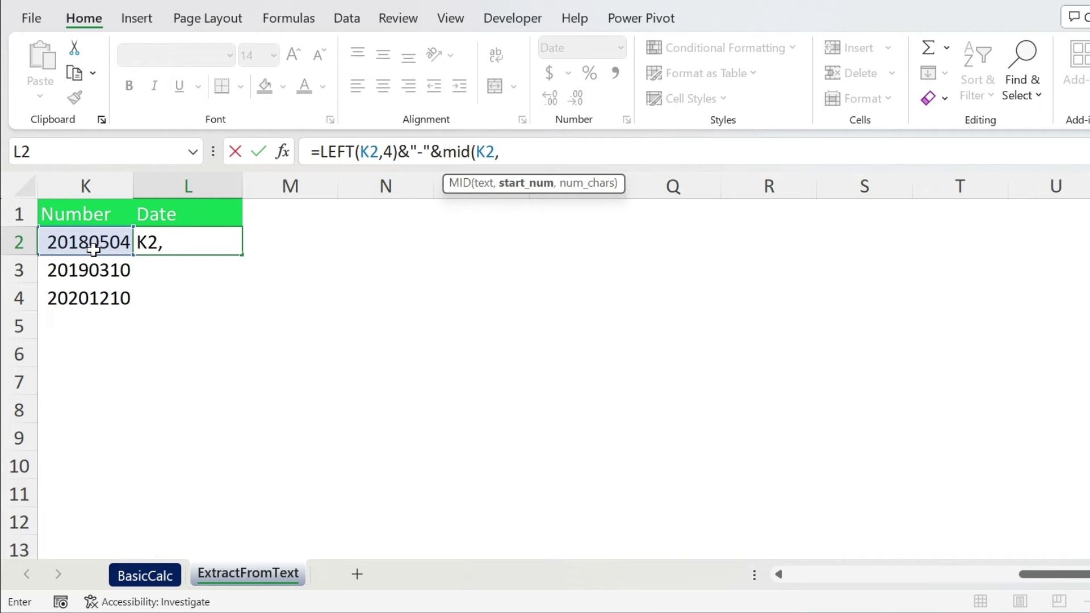
text(5,)
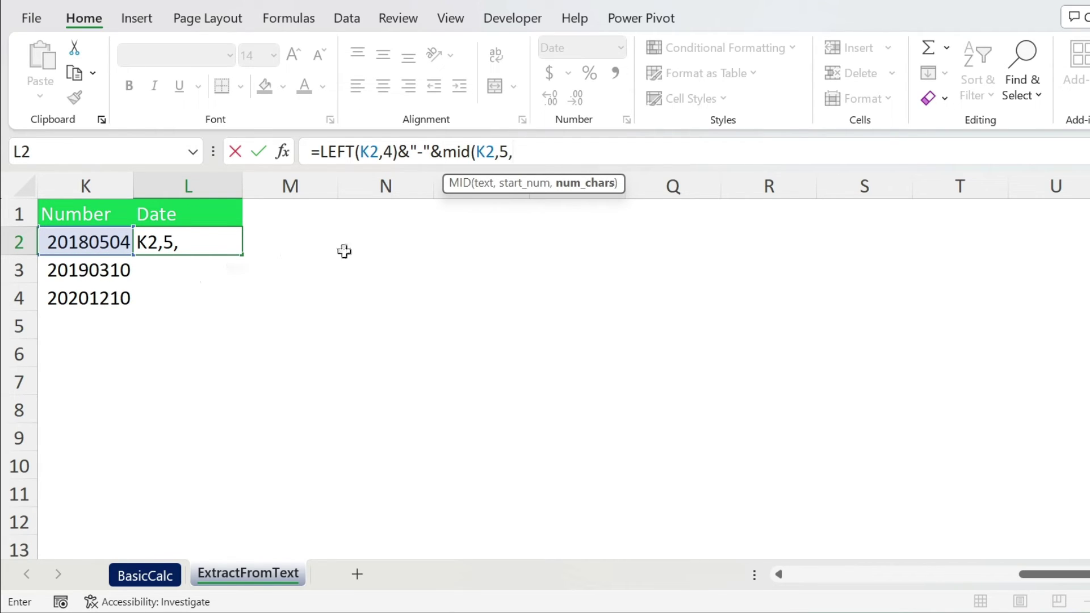
text())
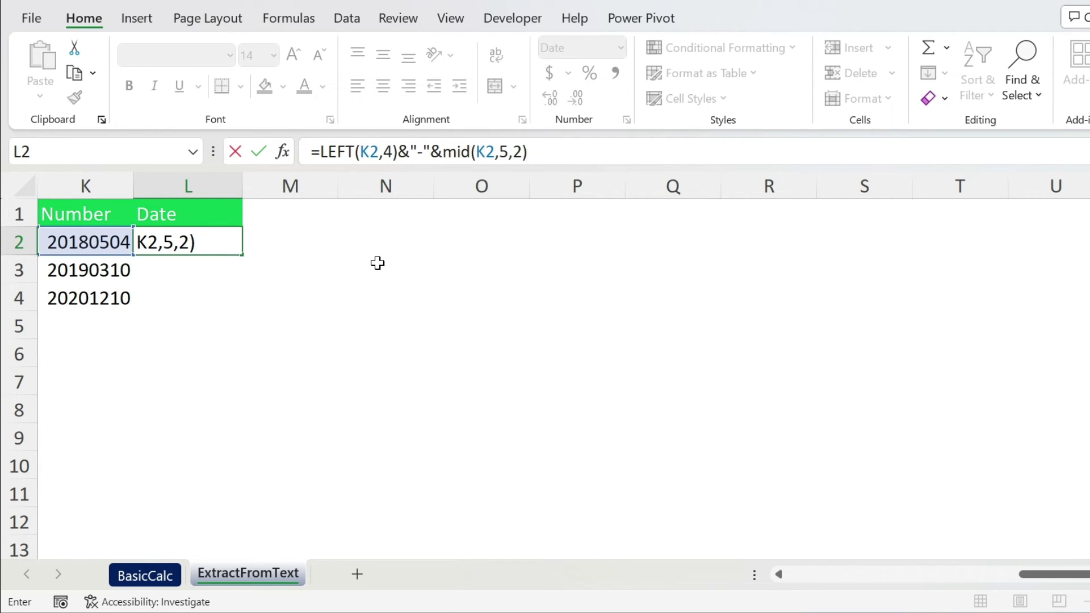
key(Return)
key(Up)
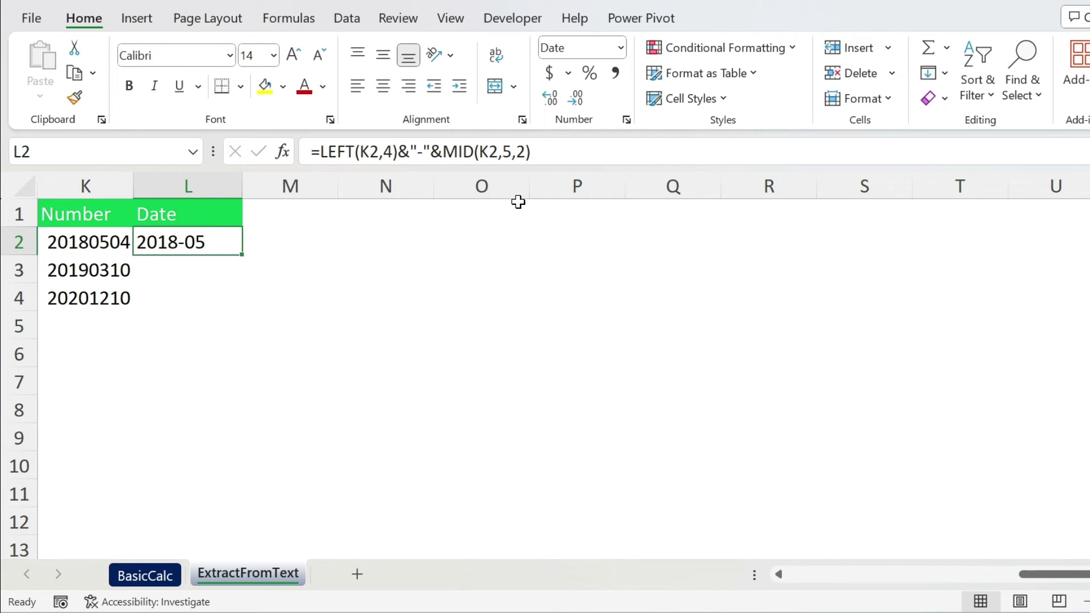
Append &"-"&MID(K2,7,2) to L2 to display 2018-05-04, then try Comma Style on it.
click(553, 154)
text(&)
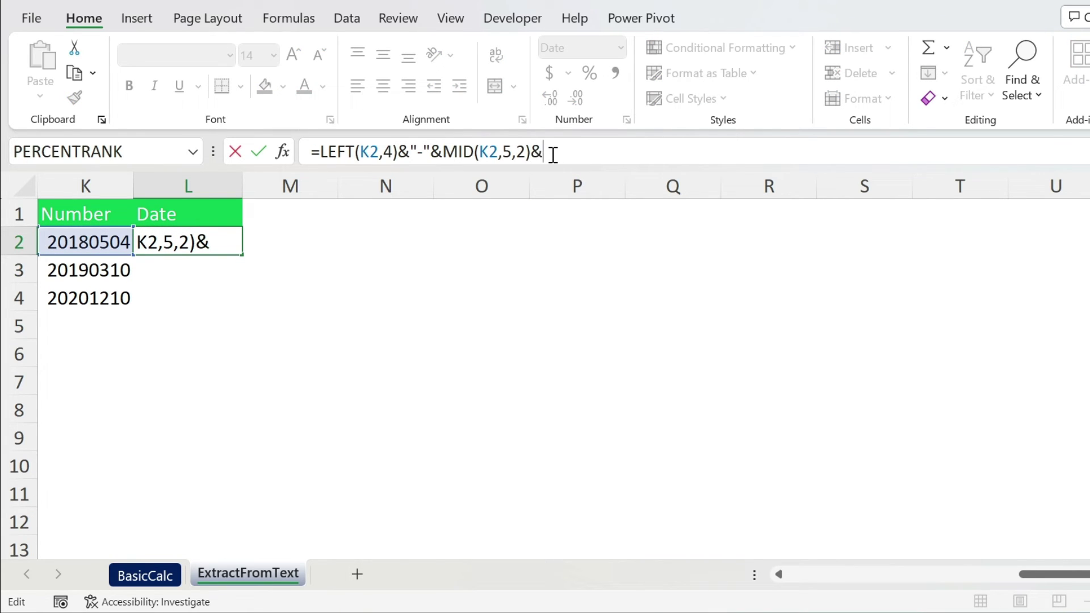
text("-"&)
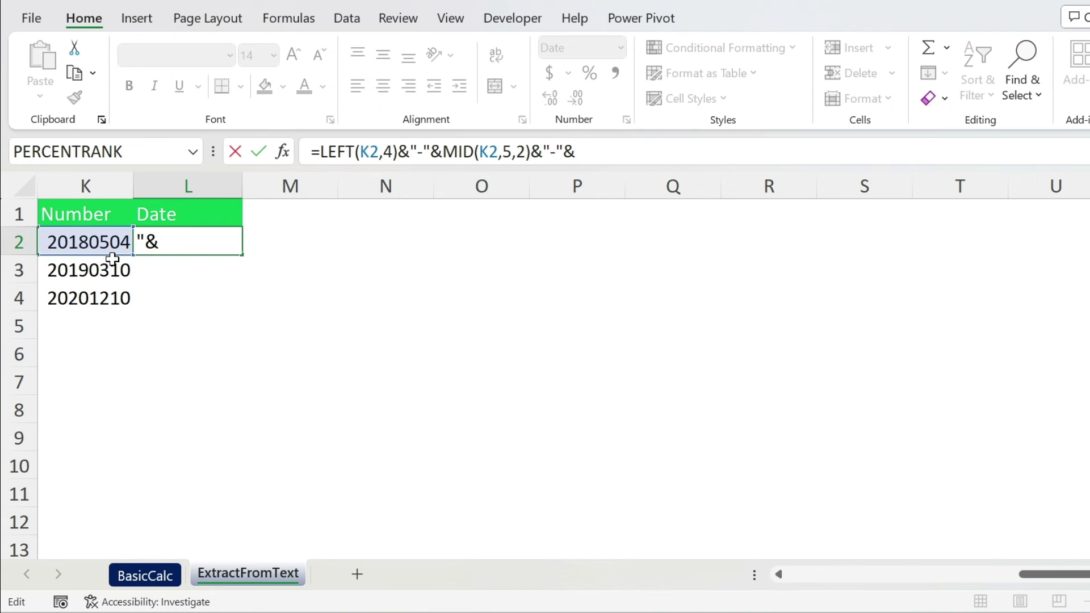
text(mid()
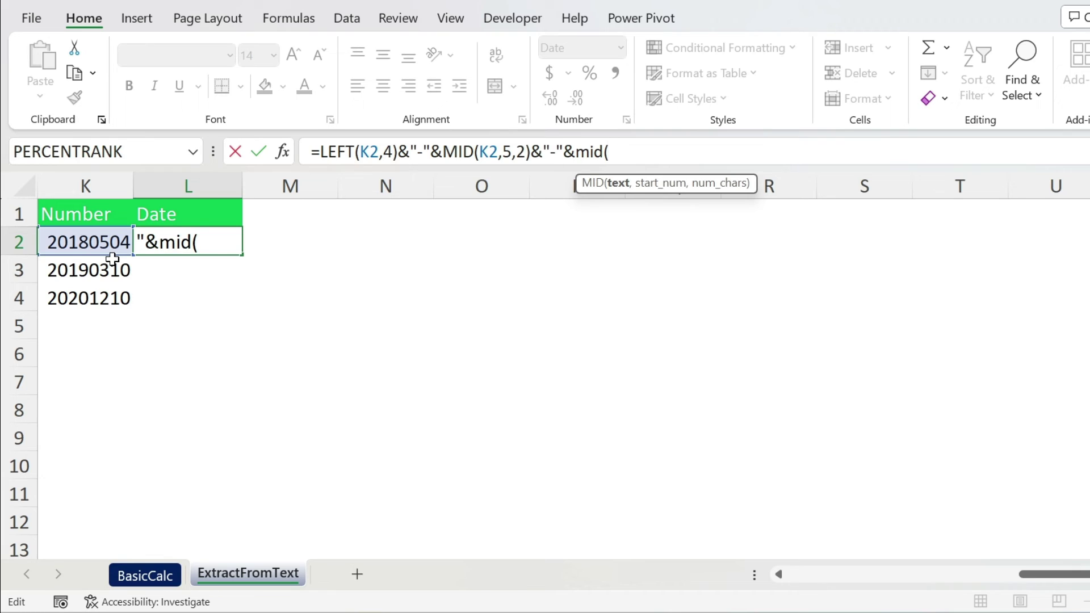
click(100, 245)
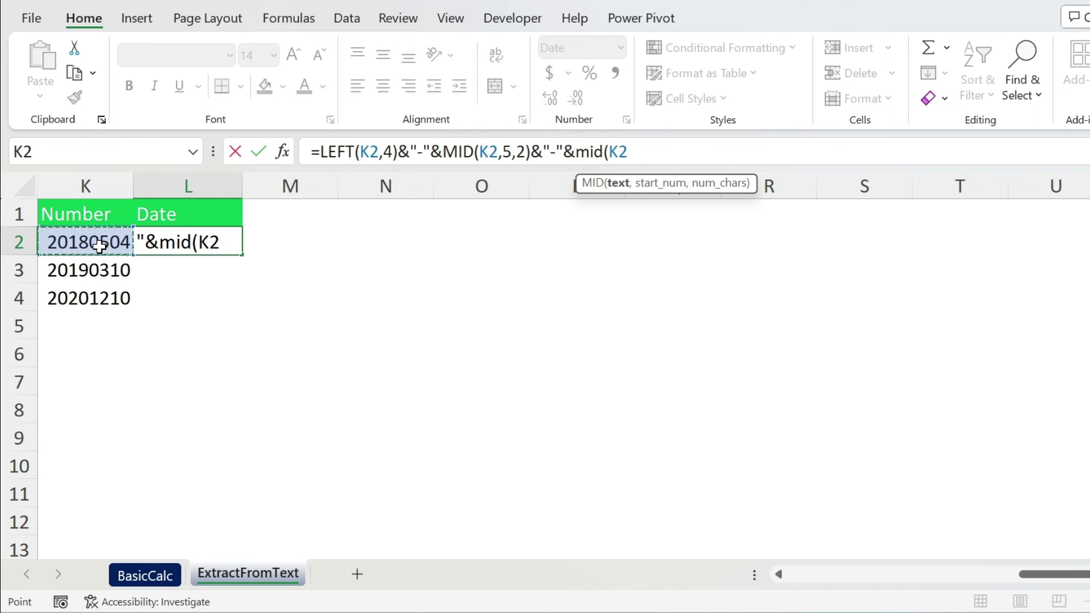
text(,)
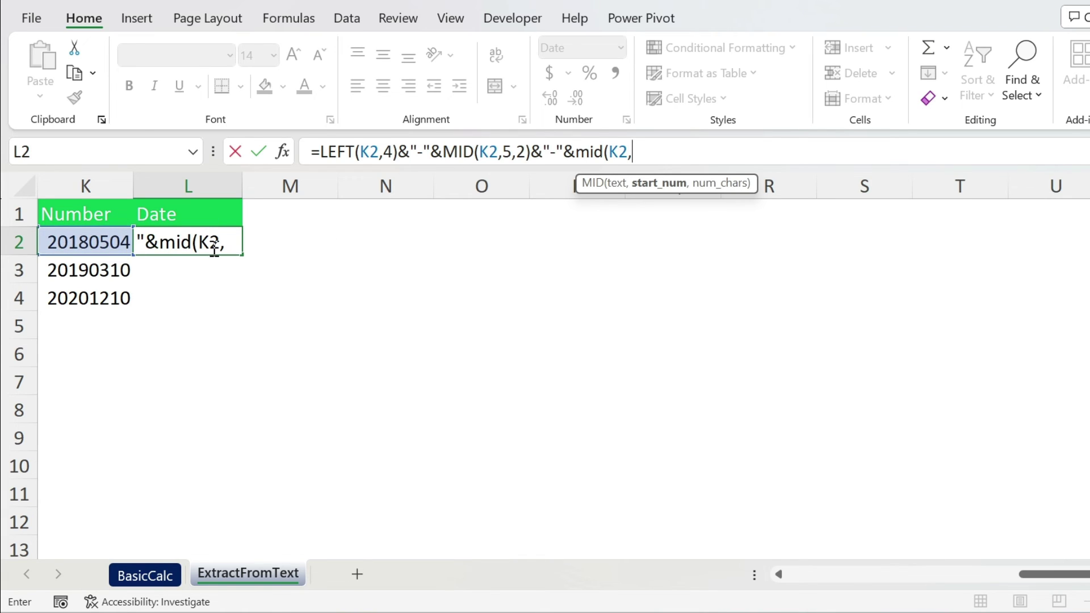
text(7,2))
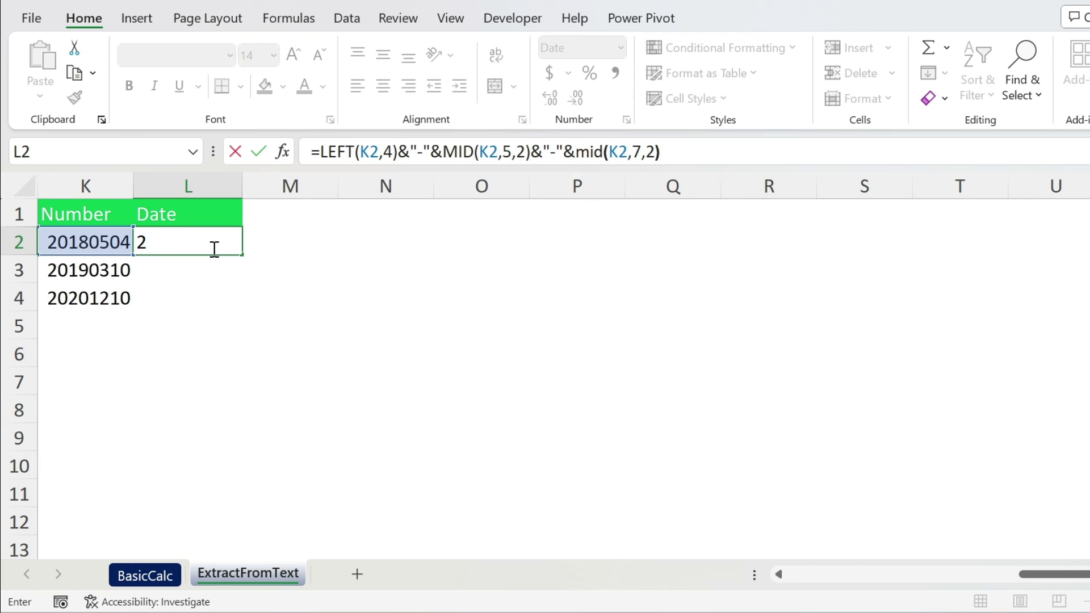
key(Return)
click(212, 248)
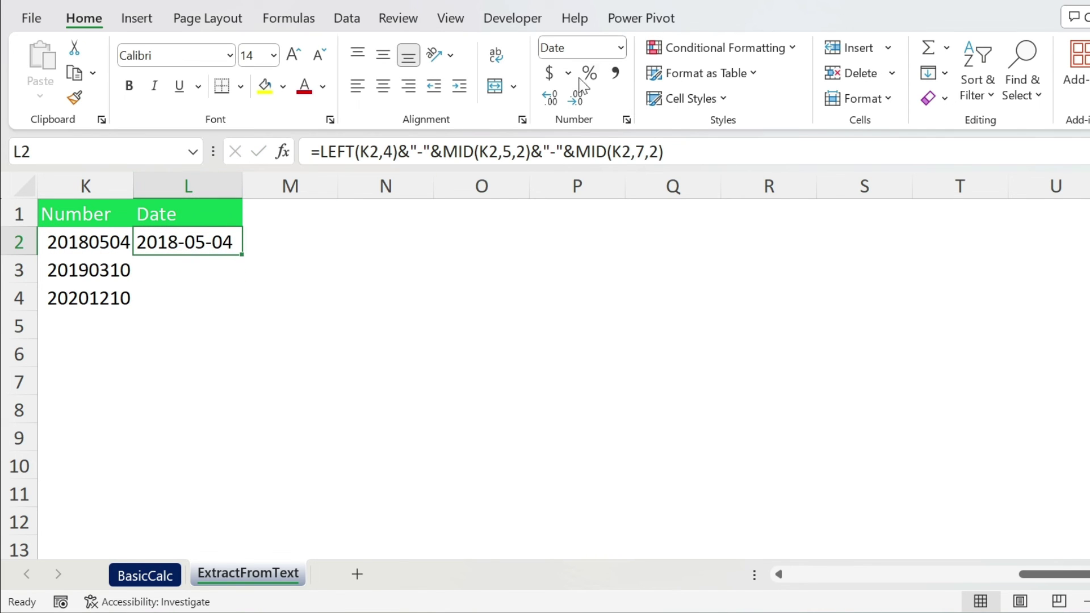
click(618, 75)
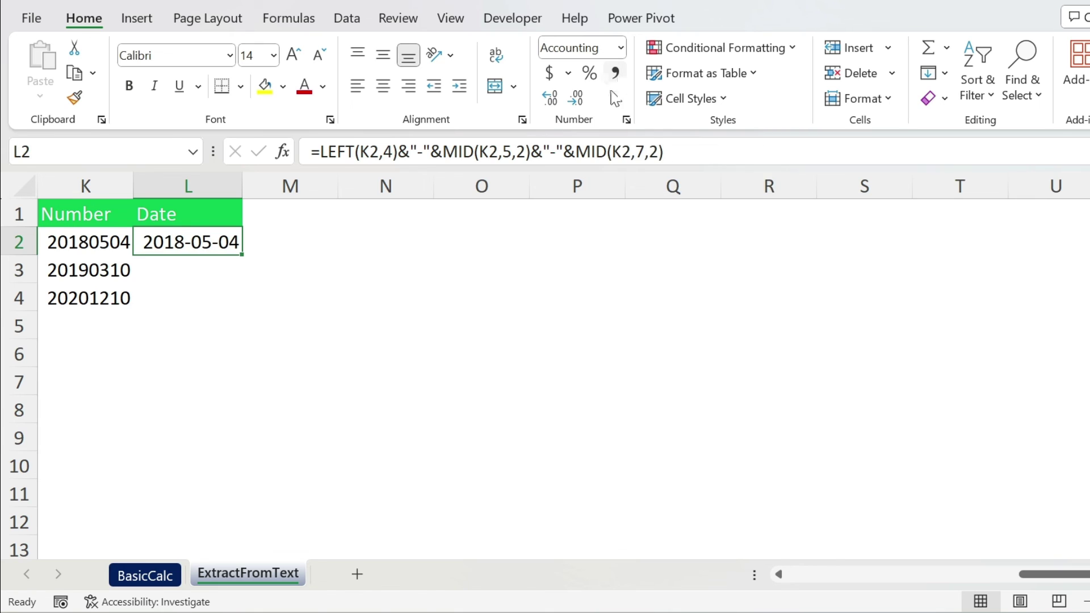
Undo the Comma Style test and wrap the L2 formula in DATEVALUE(...).
key(ctrl+z)
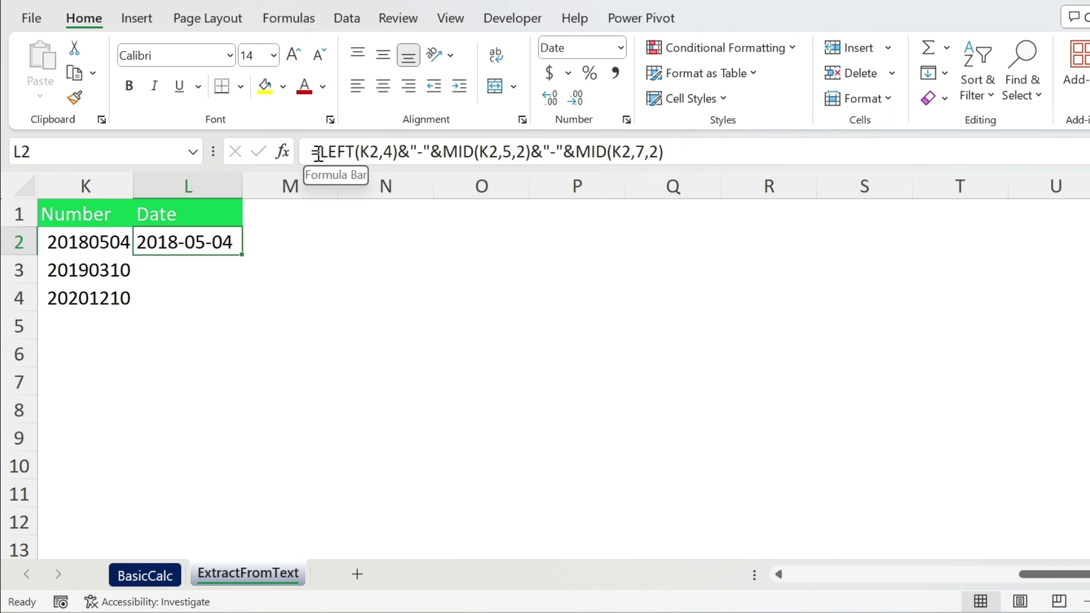
click(316, 154)
text(datevalue()
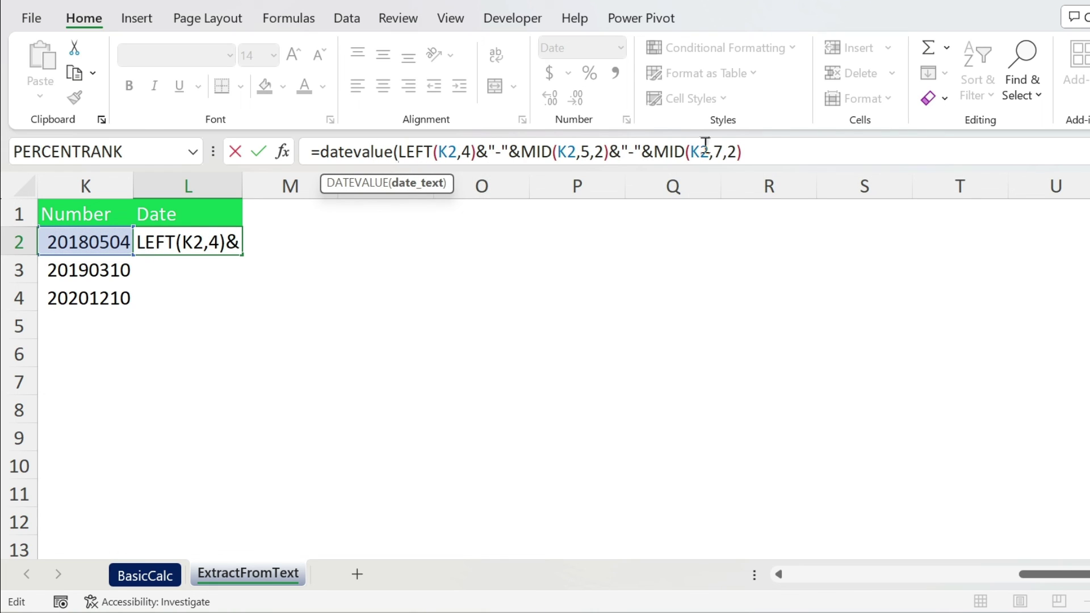
click(767, 151)
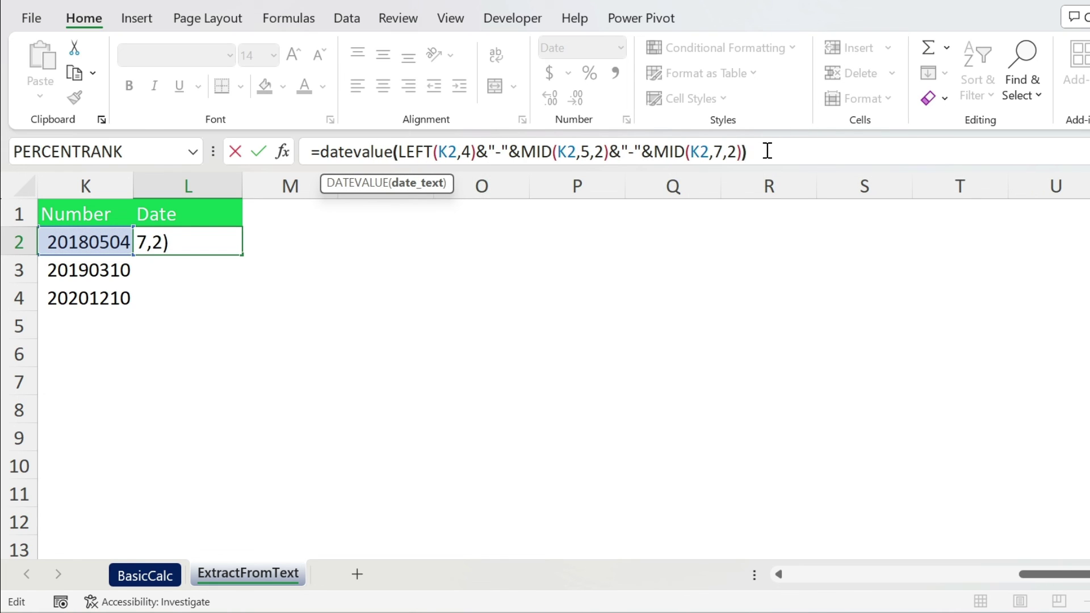
text())
key(Return)
key(Up)
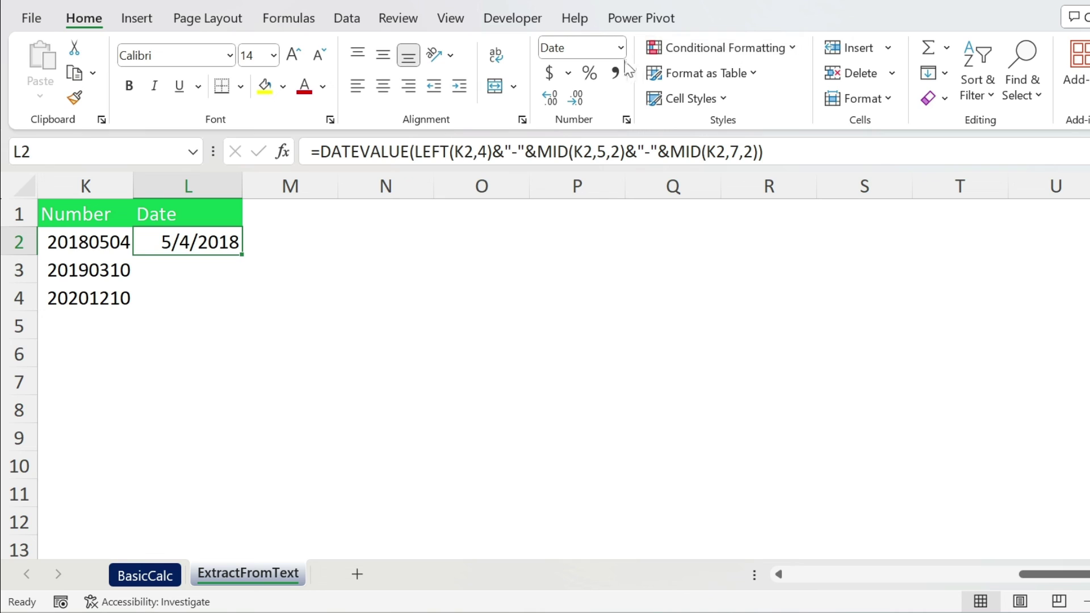
Test the L2 date with Comma Style, undo it, and fill the formula down to L3:L4.
click(615, 72)
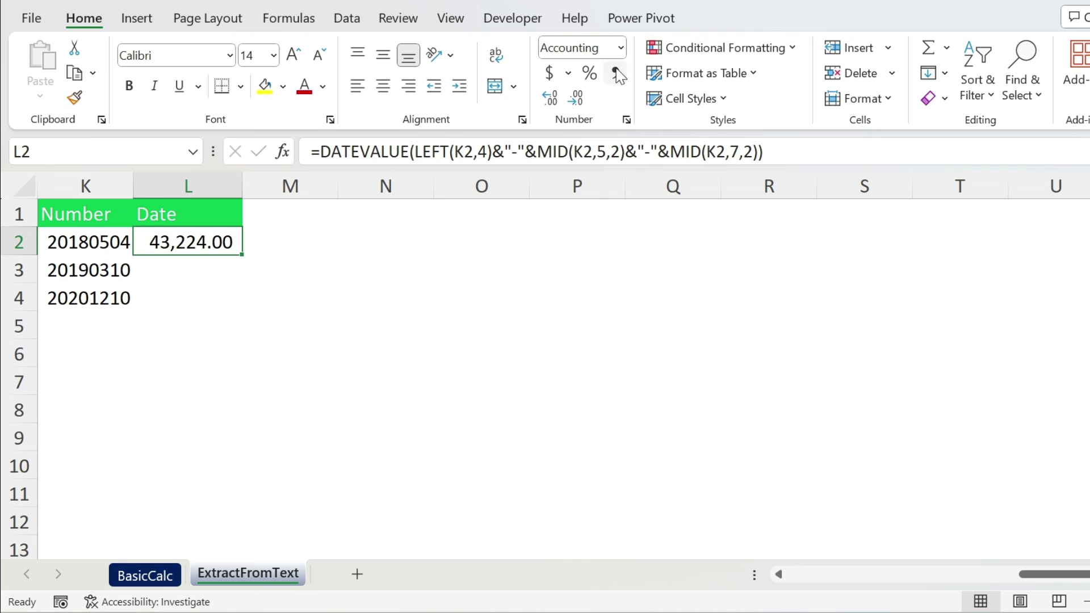
key(ctrl+z)
double_click(242, 255)
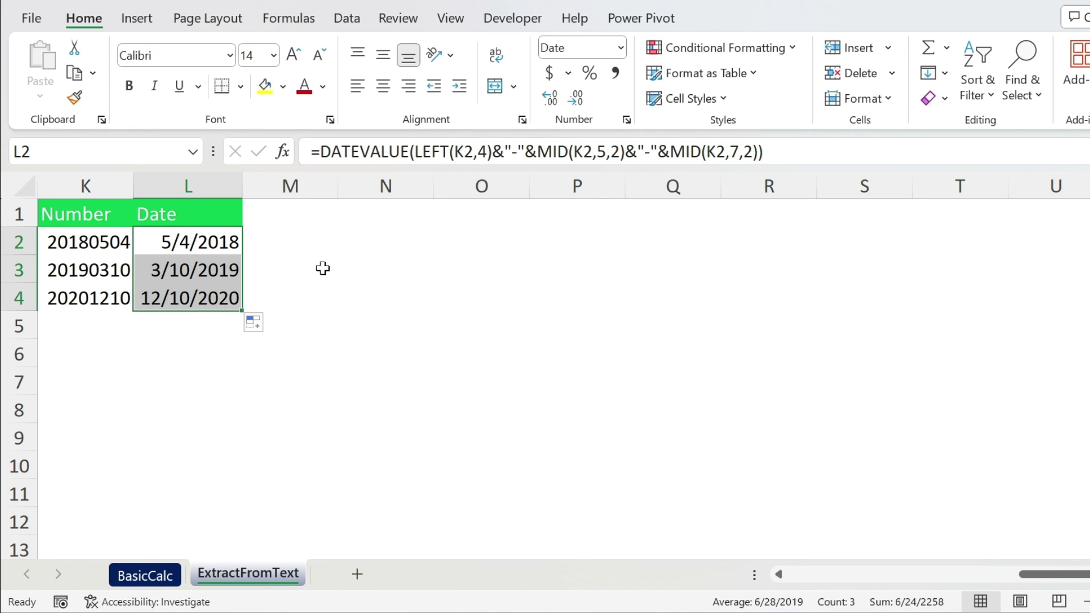